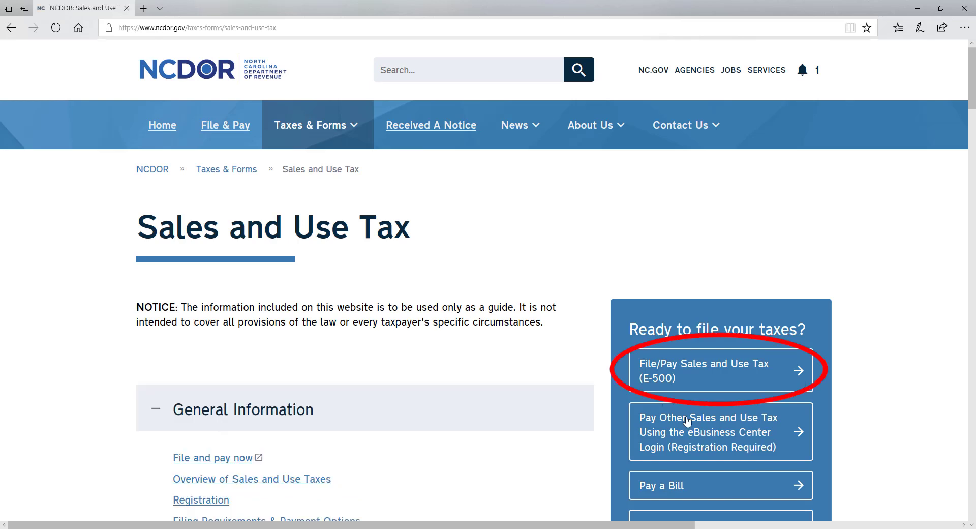
Open the online File/Pay Sales and Use Tax (E-500) service and read through its help instructions
click(738, 394)
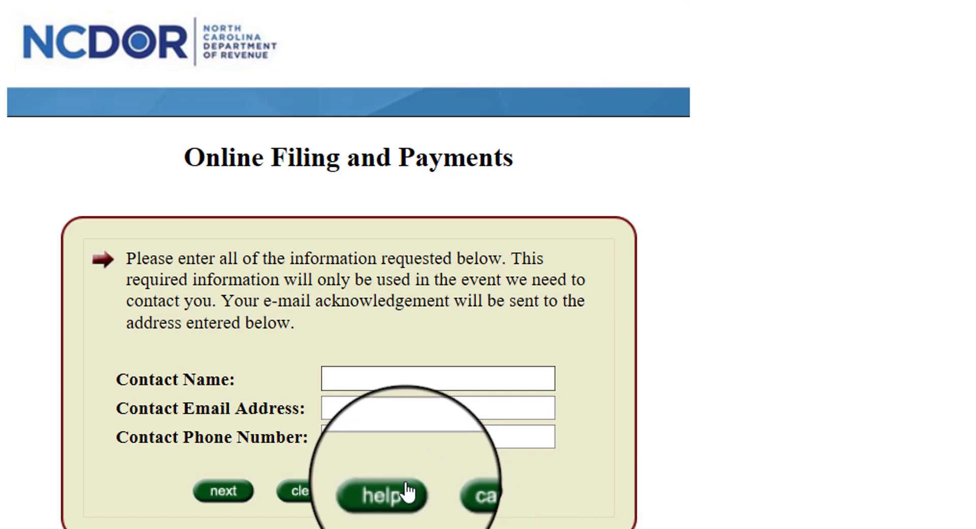
click(391, 491)
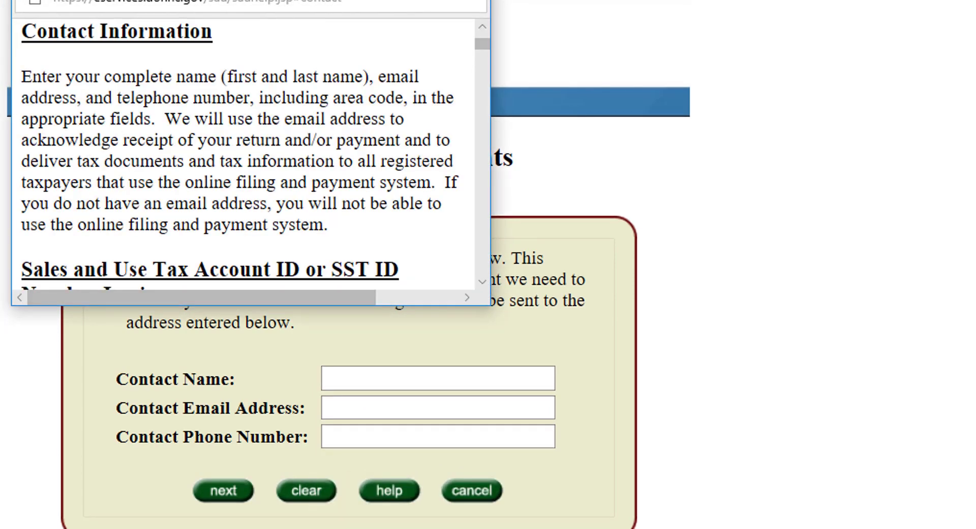
double_click(274, 3)
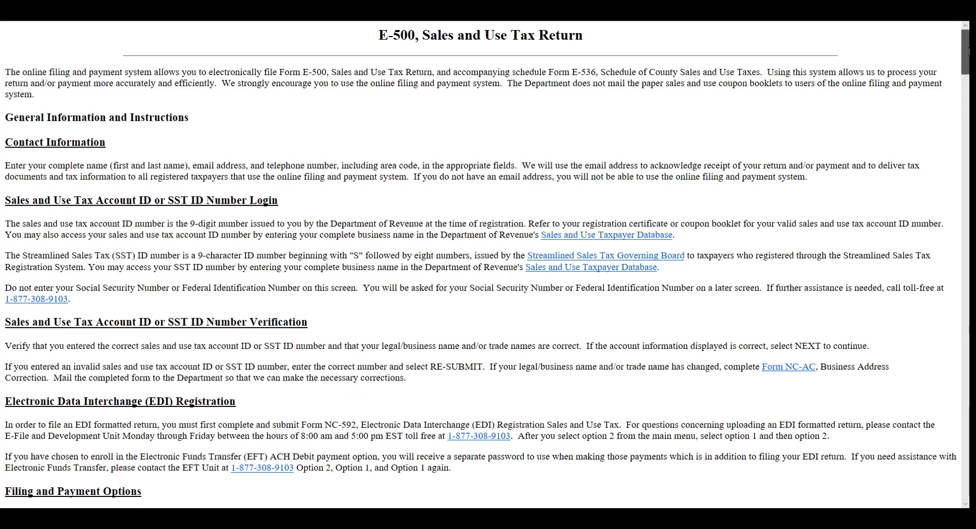
drag(968, 51, 962, 101)
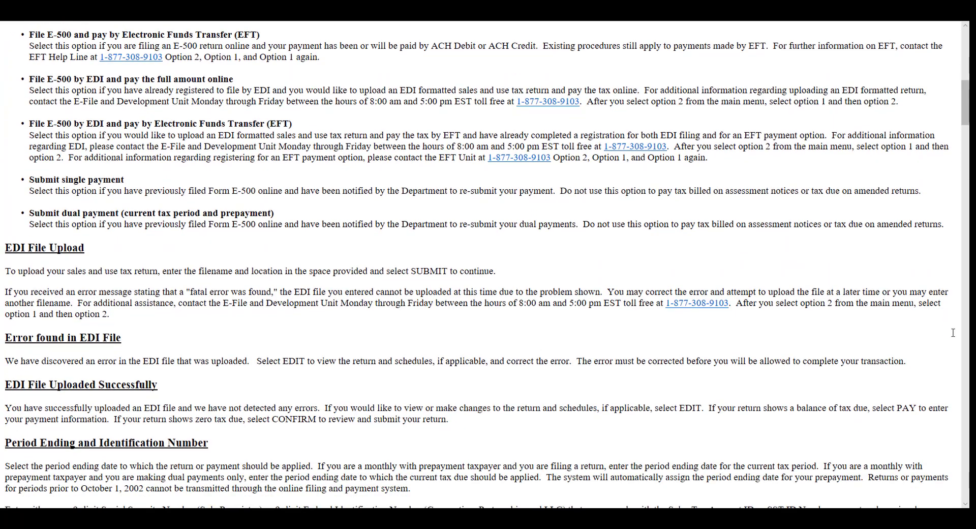
scroll(951, 388, down, 1)
scroll(952, 387, down, 2)
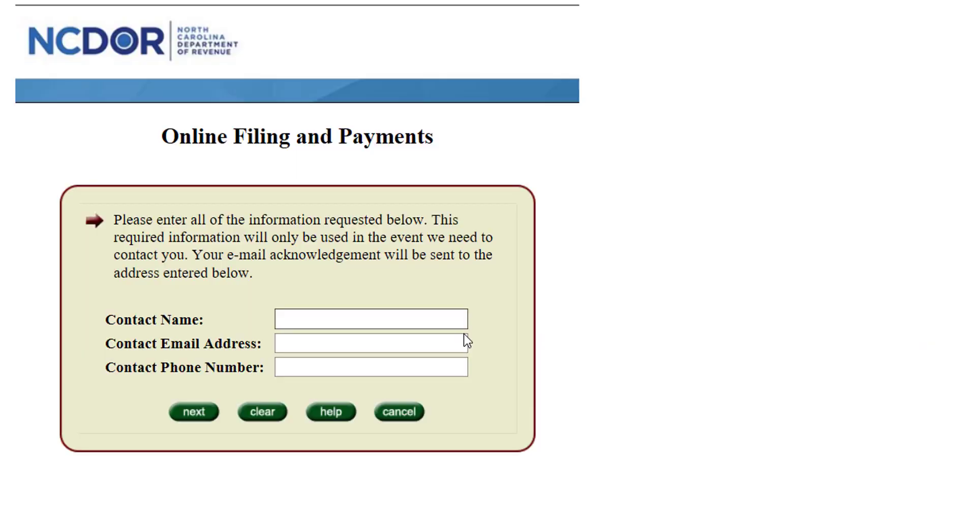
Enter the contact's full name for the person filing on behalf of the business
click(449, 321)
text(Jane D)
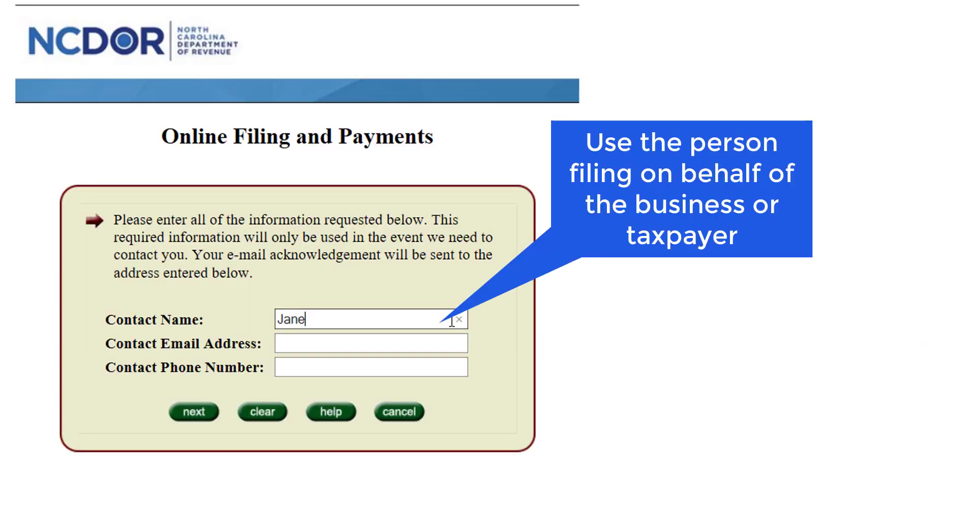
text(oi)
key(BackSpace)
text(e)
key(Tab)
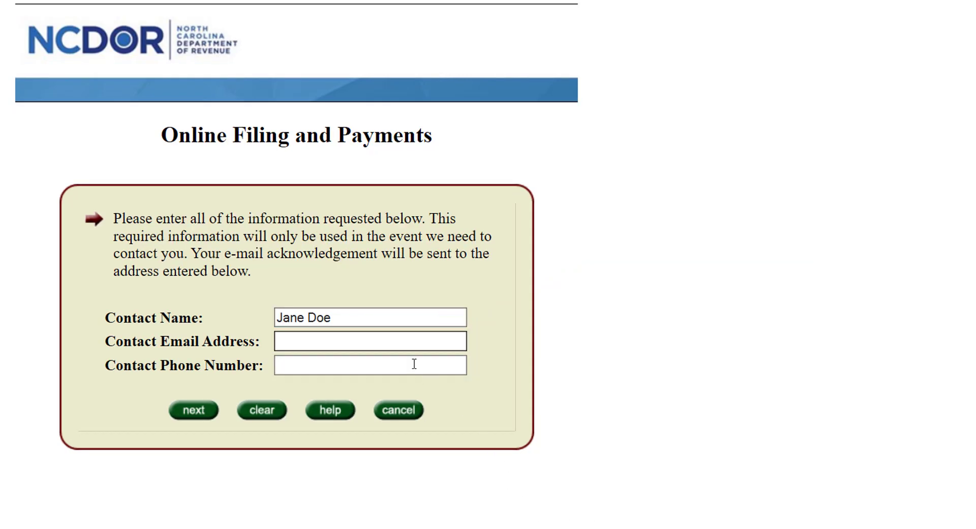
Fill in the contact's email address and phone number, and submit the contact information
text(ta)
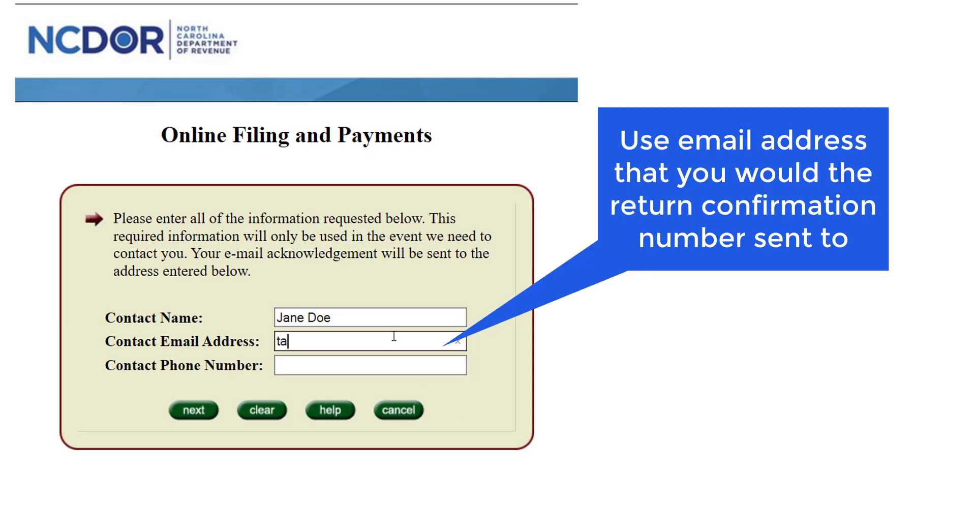
text(xpayer@)
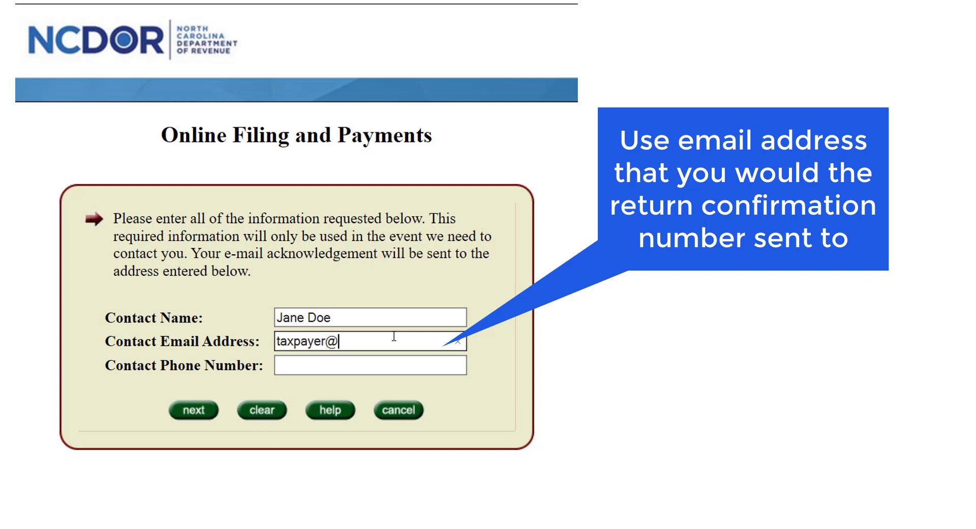
text(email.com)
key(Tab)
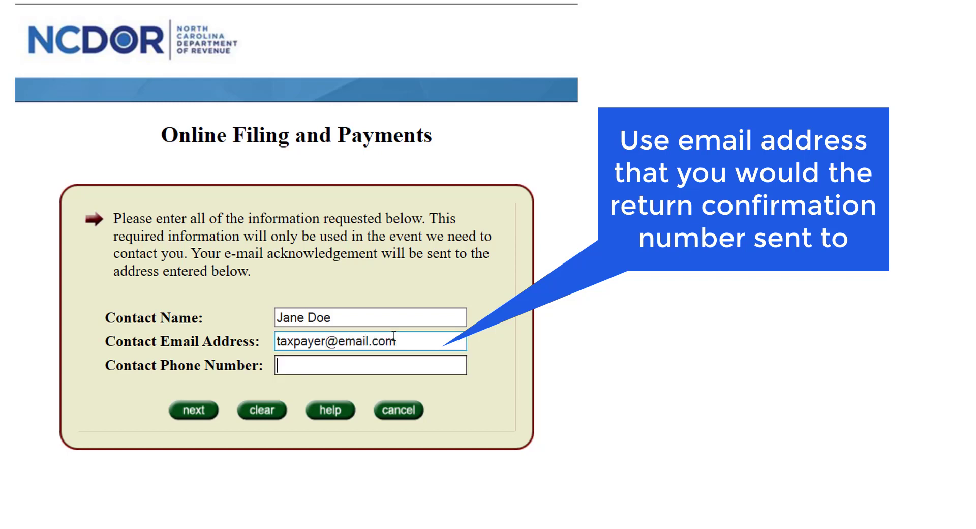
text(555)
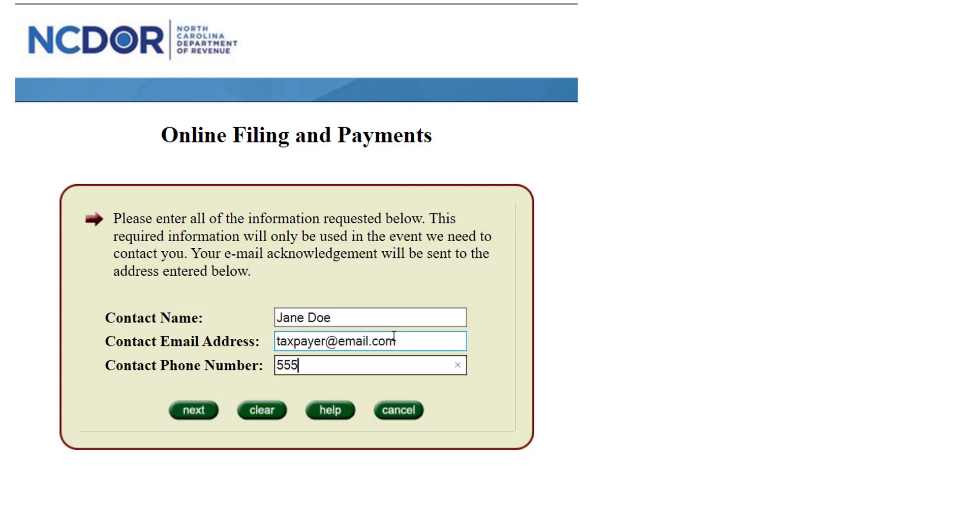
text() 555-5545)
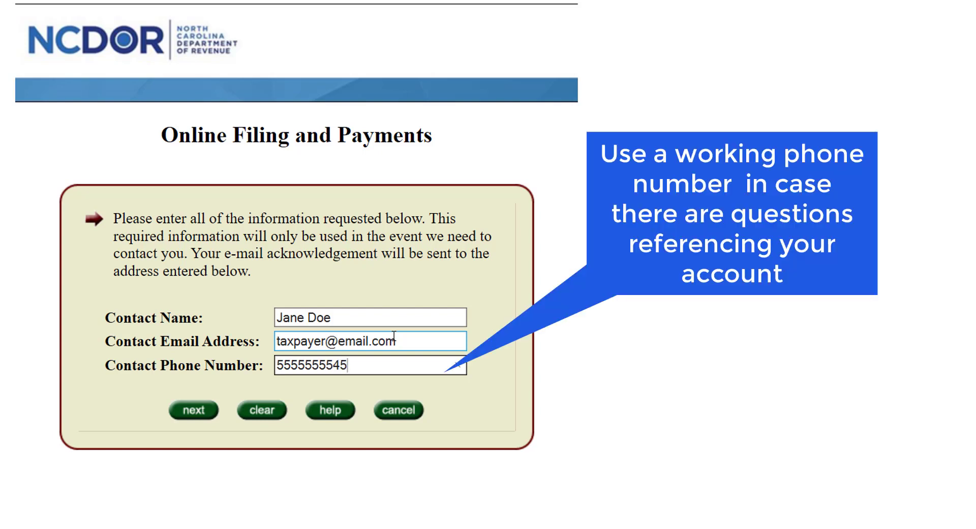
key(Tab)
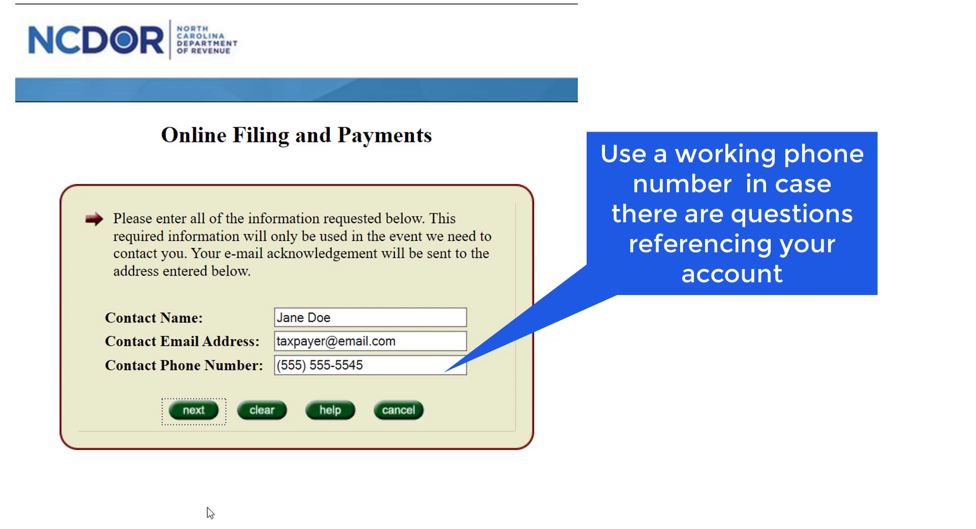
click(192, 411)
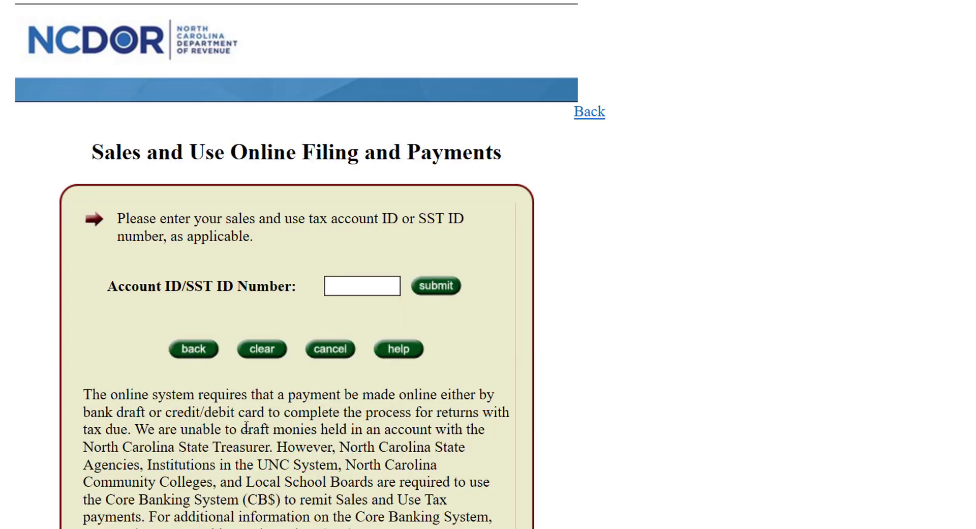
Submit the sales and use tax account ID and accept the account information shown for verification
text(600000000)
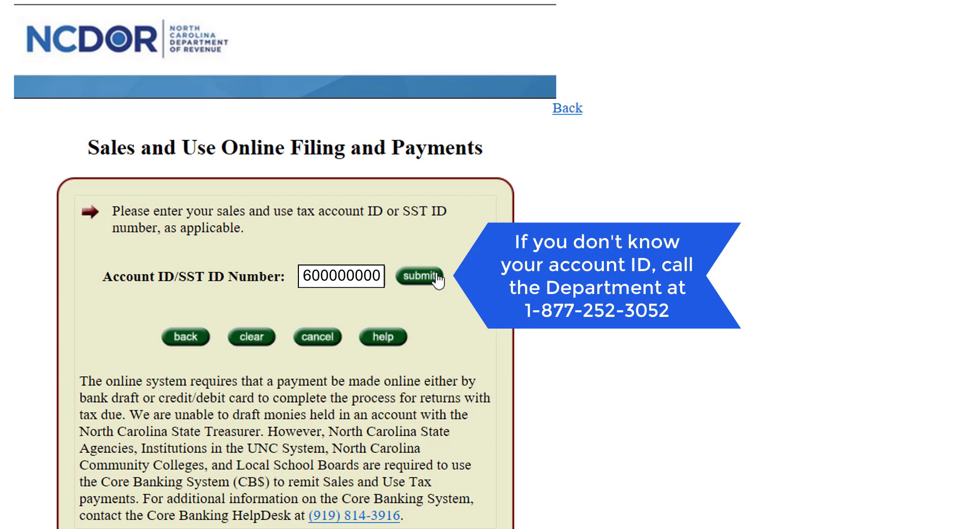
click(419, 276)
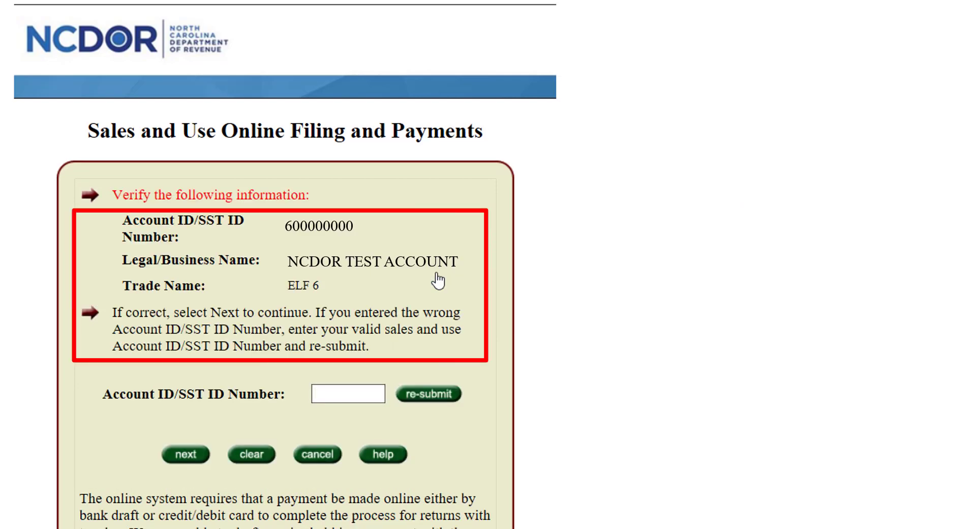
click(348, 393)
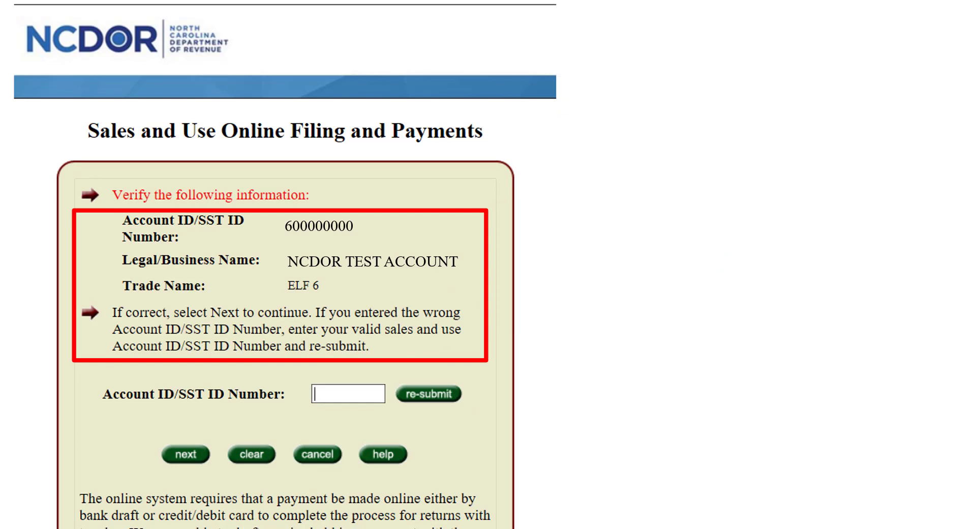
click(177, 456)
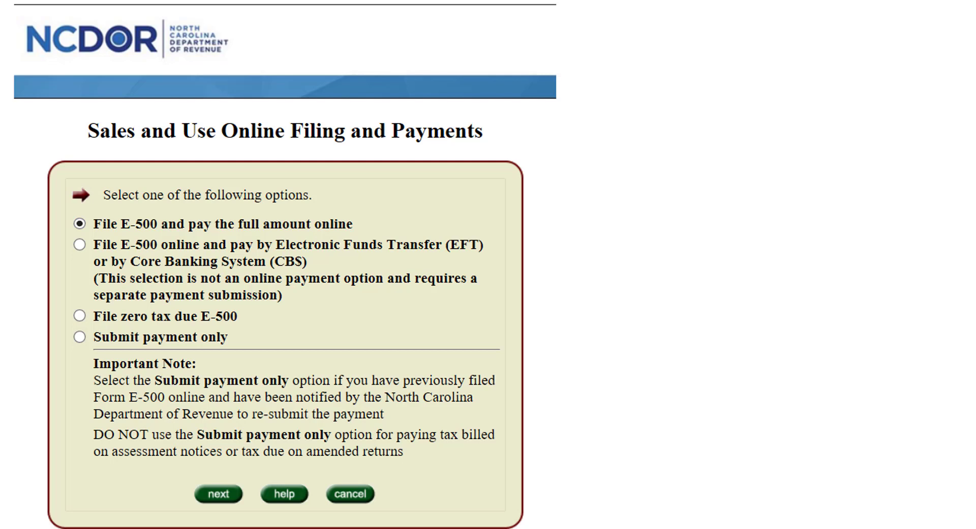
Continue with filing E-500 and paying the full amount online, and set the period ending date to 08/31/2020
click(214, 494)
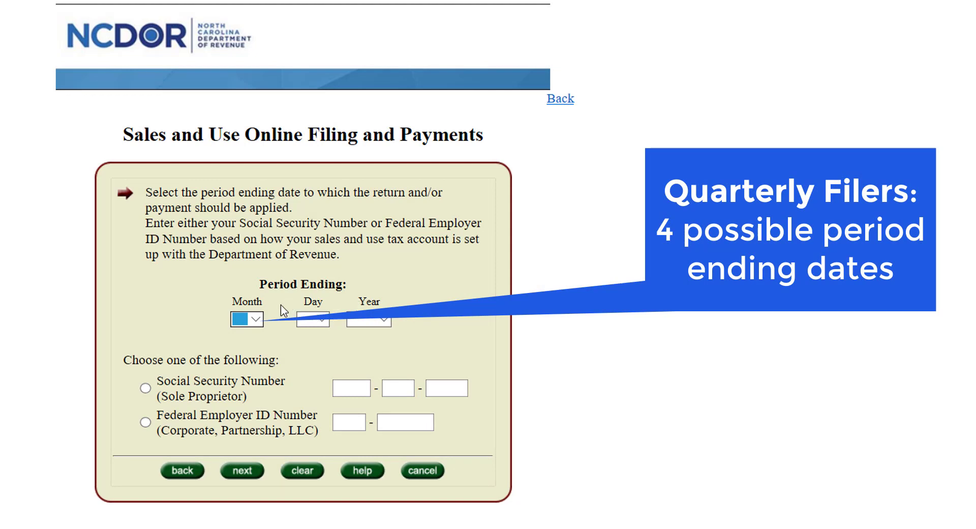
click(254, 320)
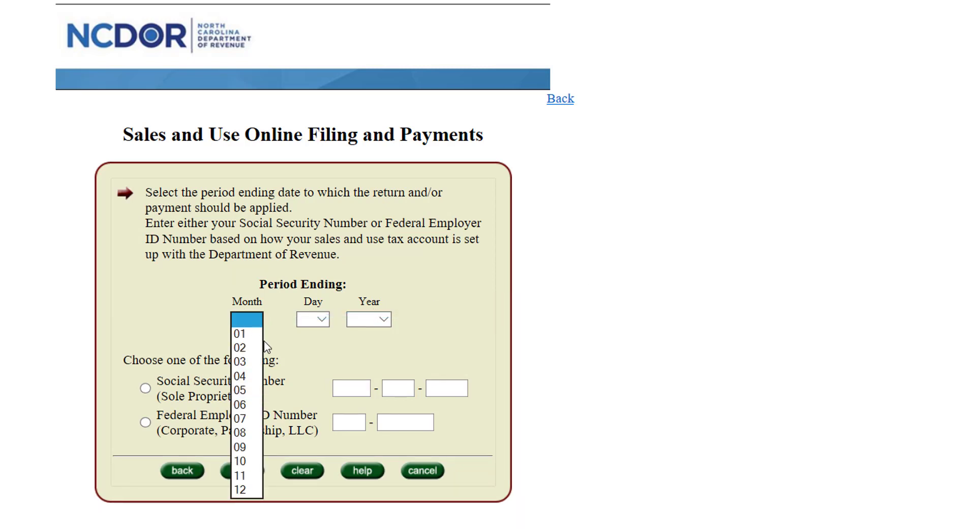
click(251, 432)
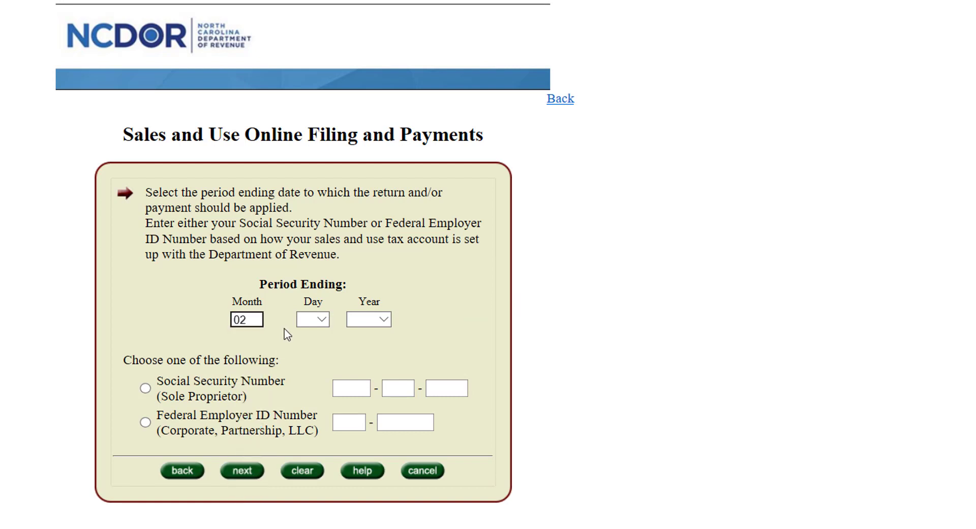
click(315, 319)
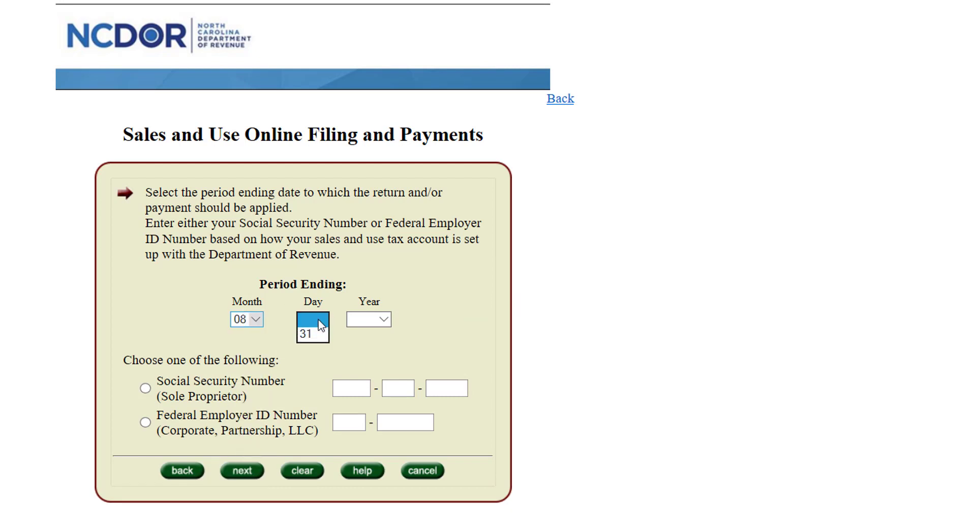
click(326, 335)
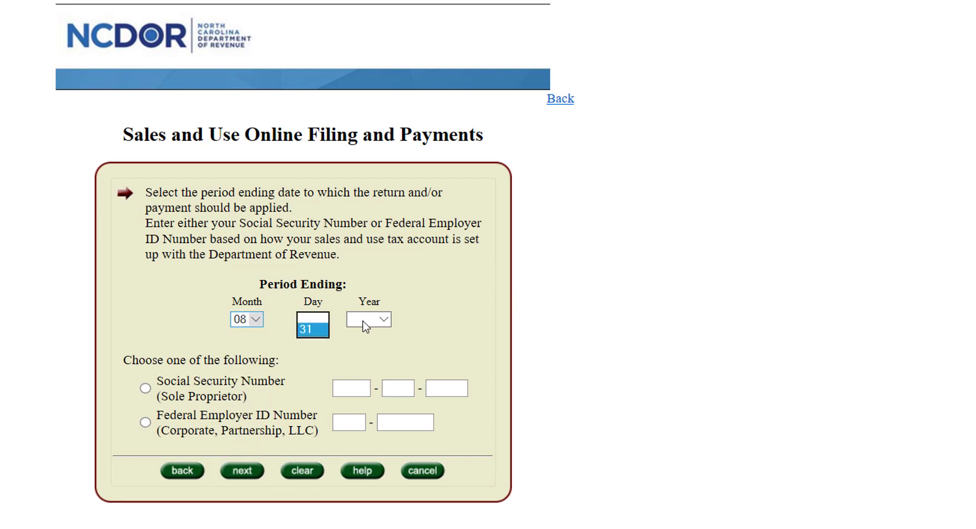
click(389, 323)
click(383, 338)
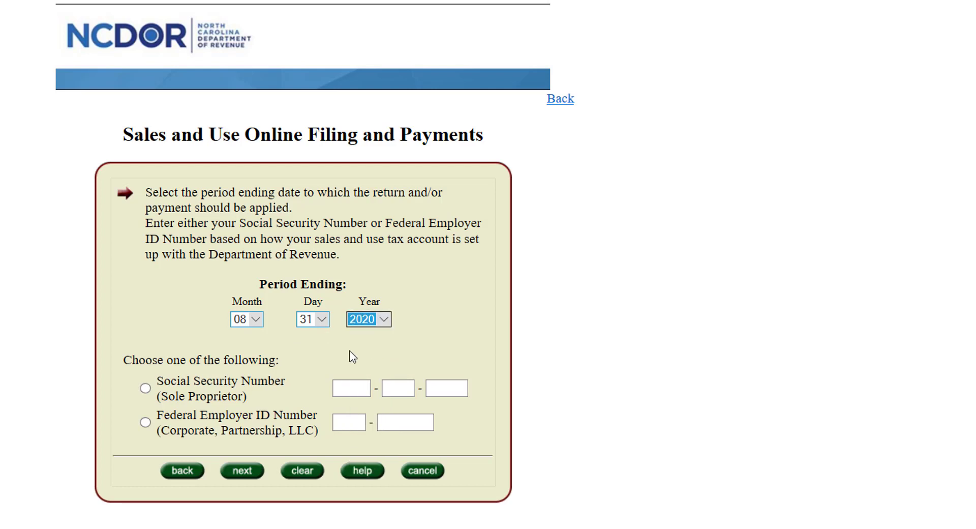
Choose Federal Employer ID Number as the identification type, enter that number, and continue to the return
click(146, 423)
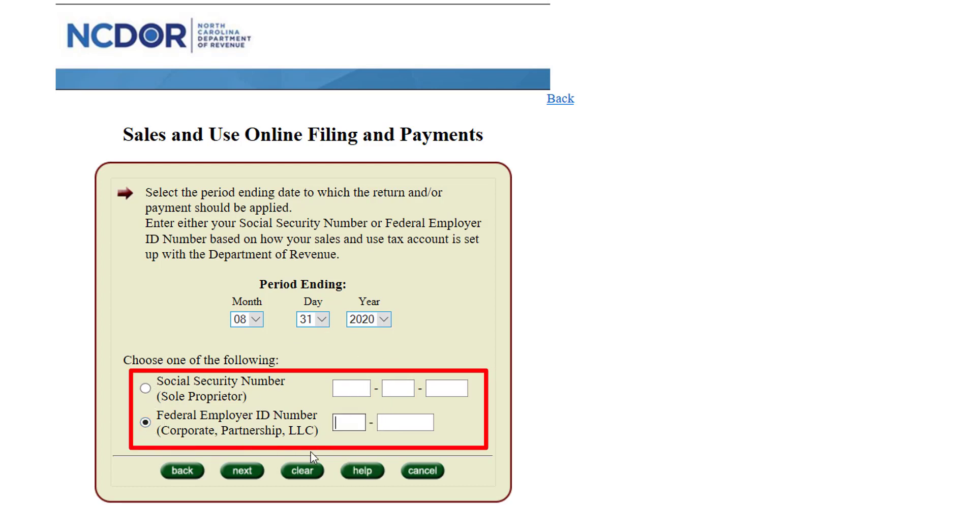
text(00)
key(Tab)
text(00)
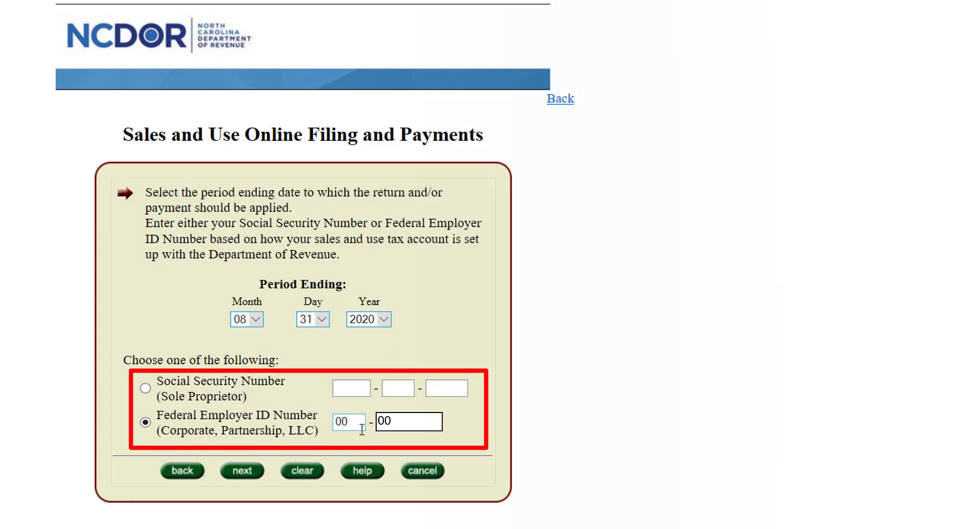
text(000000)
click(254, 472)
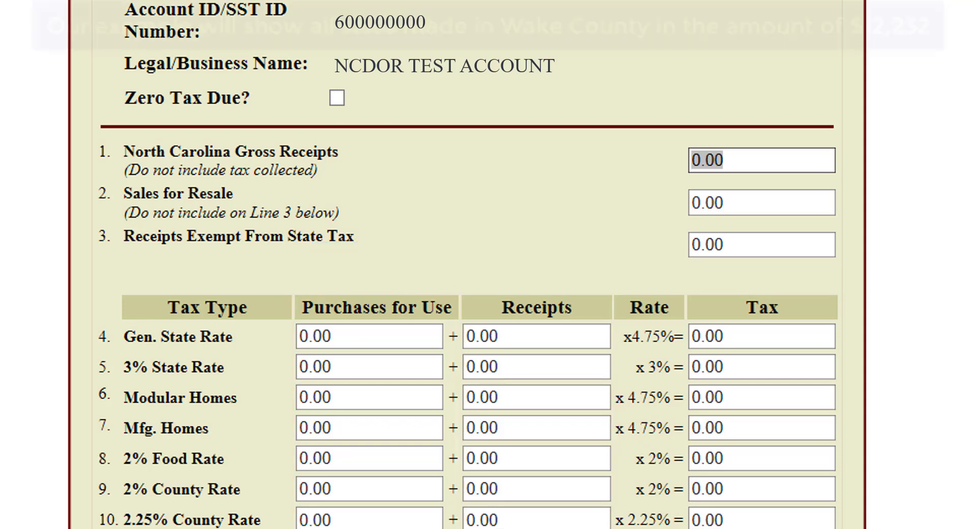
Enter 12,232.00 as the North Carolina gross receipts on line 1 and as the general state rate receipts on line 4
text(12232.00)
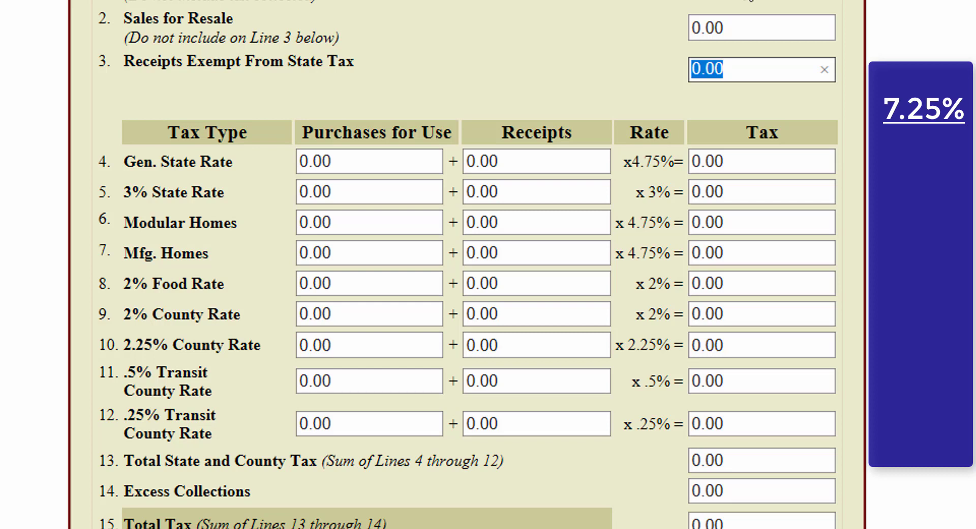
key(Tab)
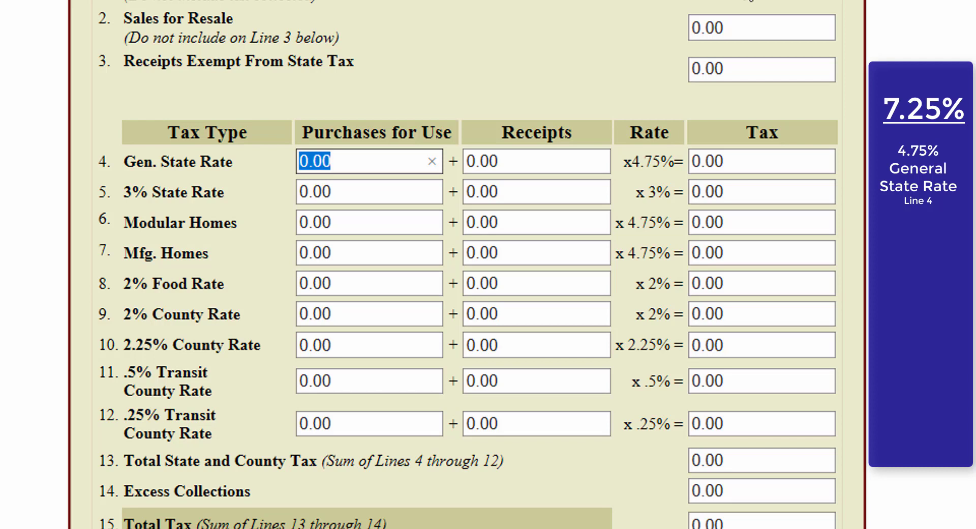
key(Tab)
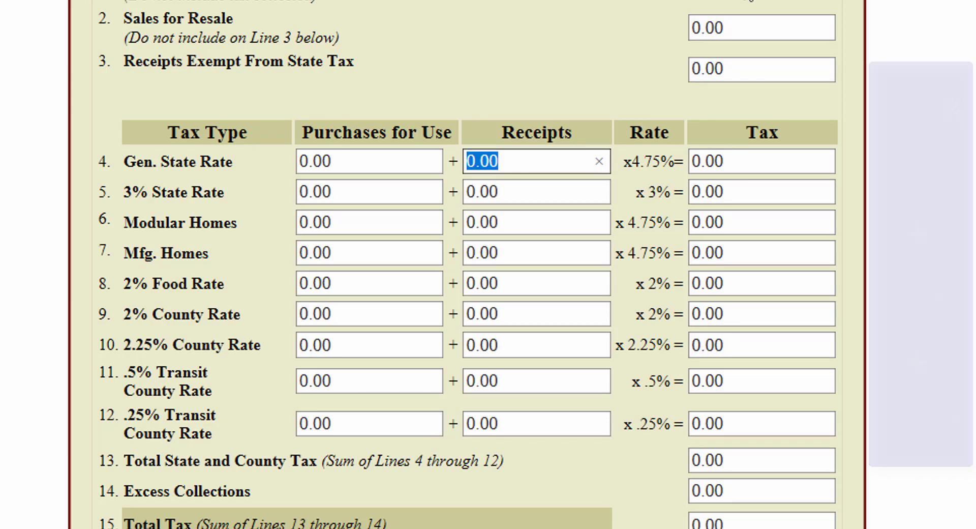
text(12)
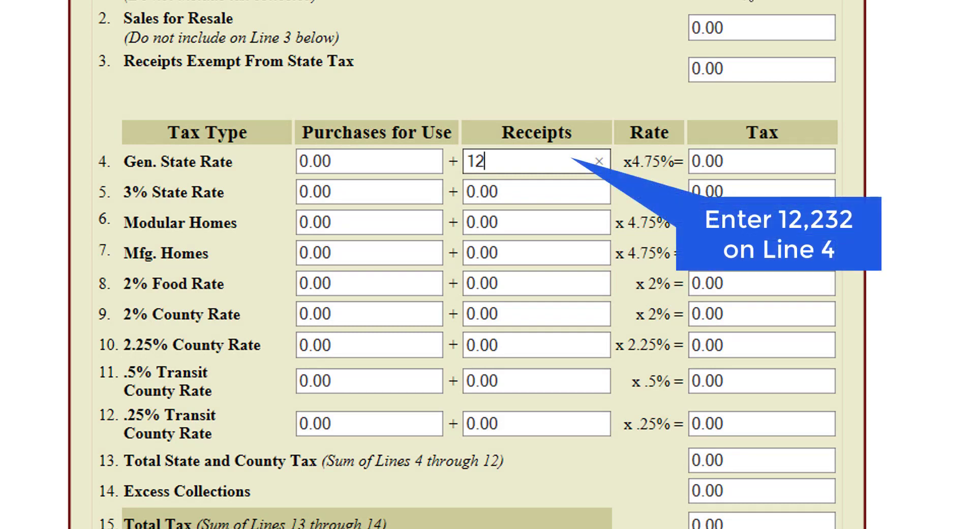
text(232)
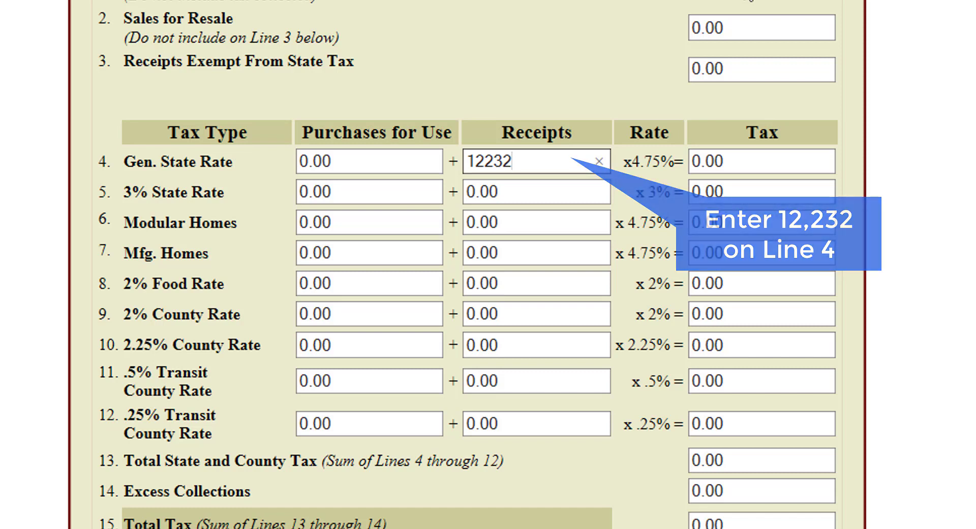
key(Tab)
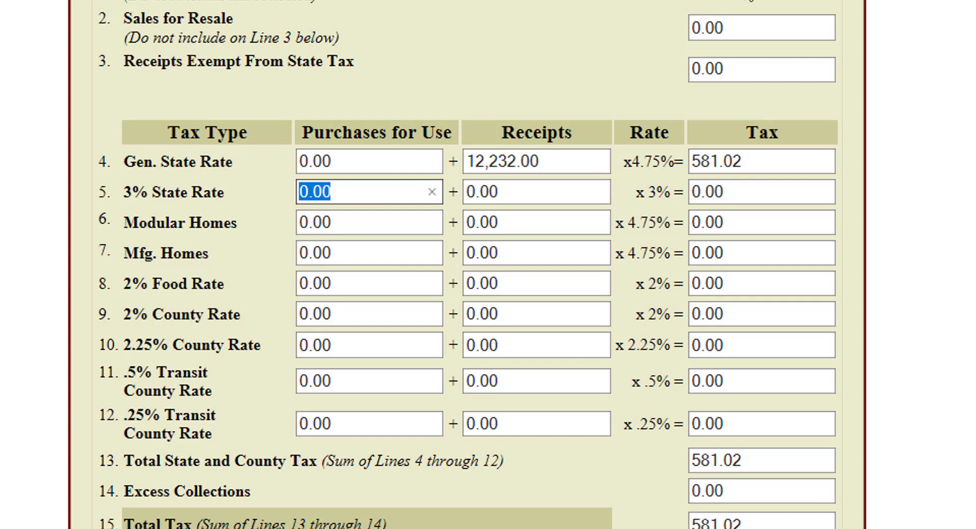
Enter 12,232.00 as the receipts for the 2% County Rate on line 9
key(Tab)
key(Tab)
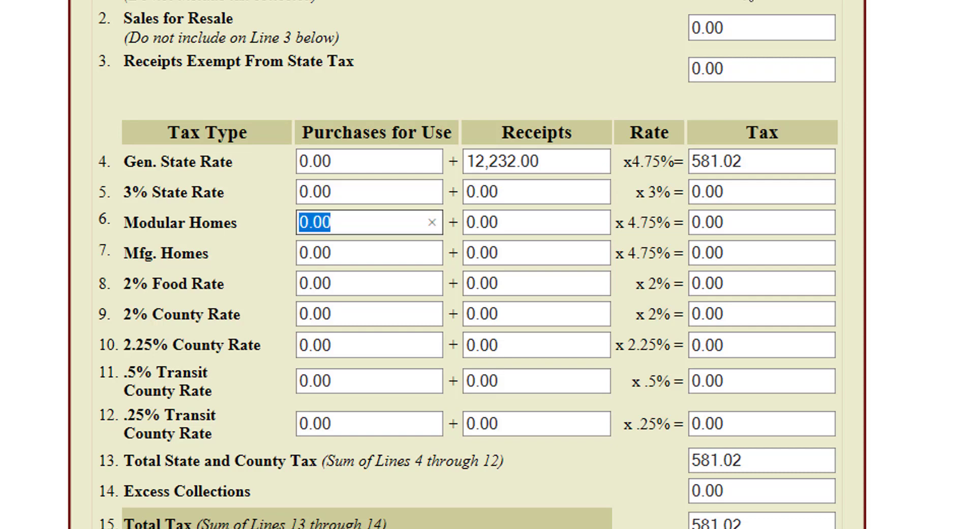
key(Tab)
key(Tab)
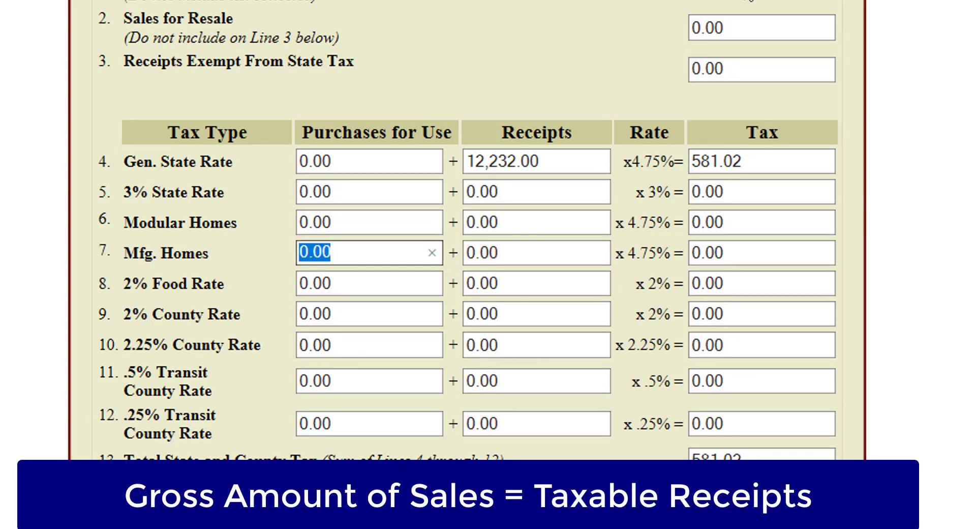
key(Tab)
key(Tab)
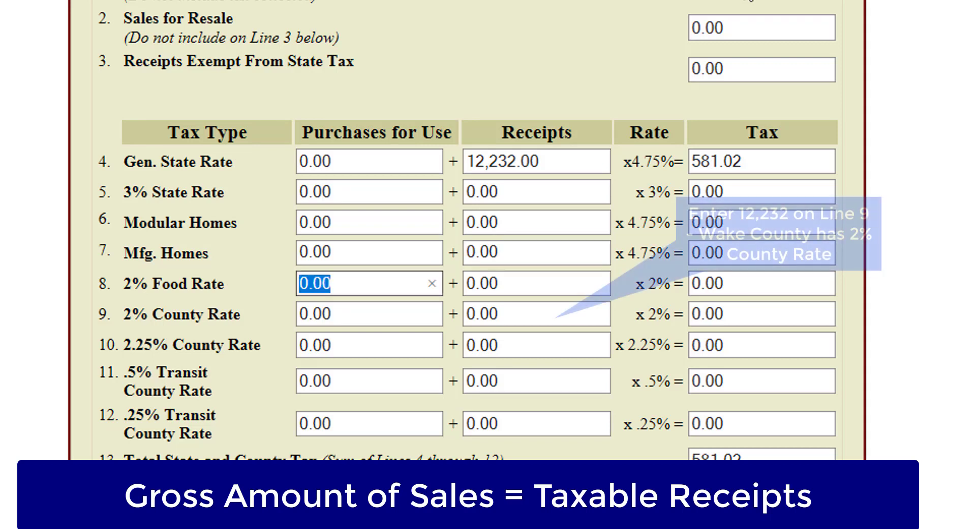
key(Tab)
key(Tab)
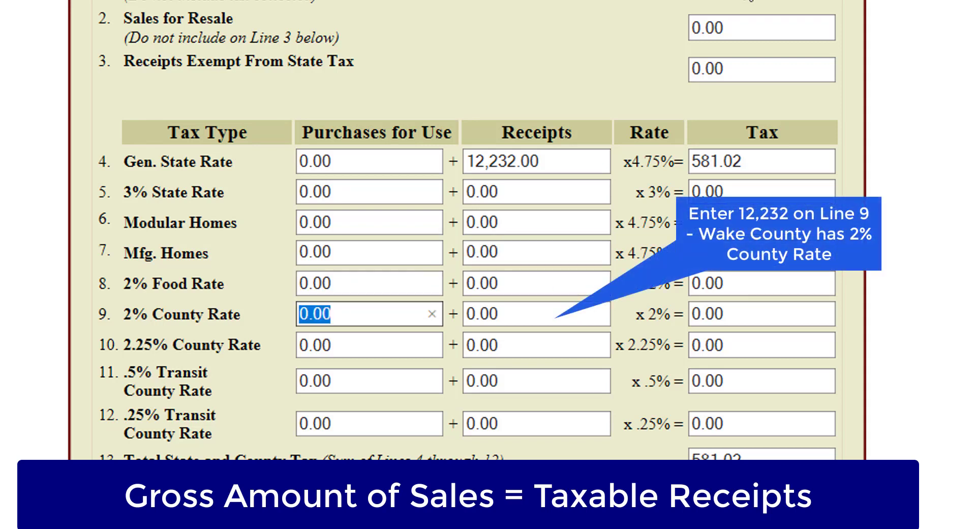
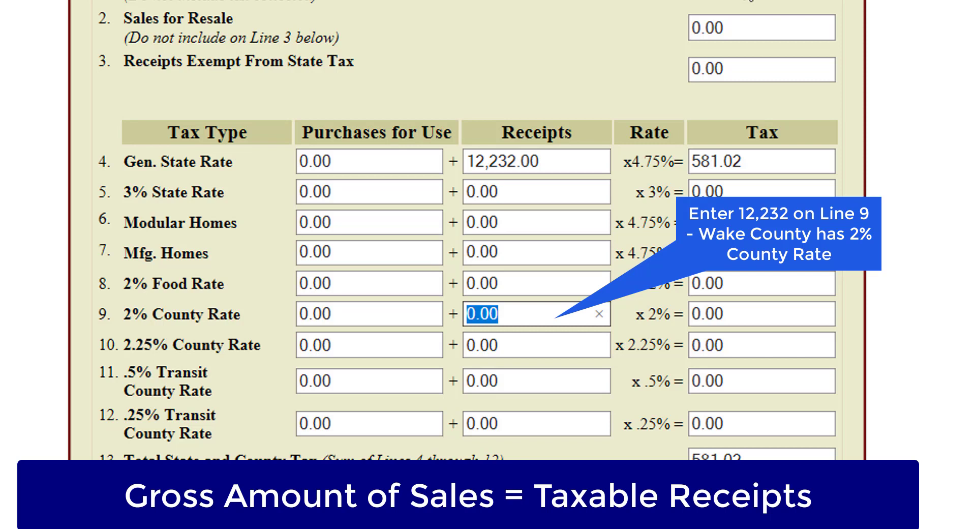
text(12232)
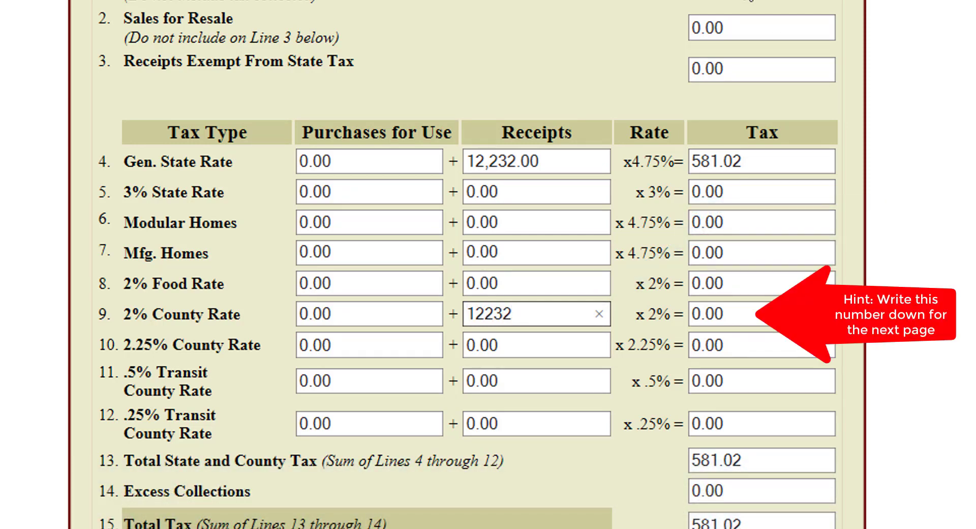
key(Tab)
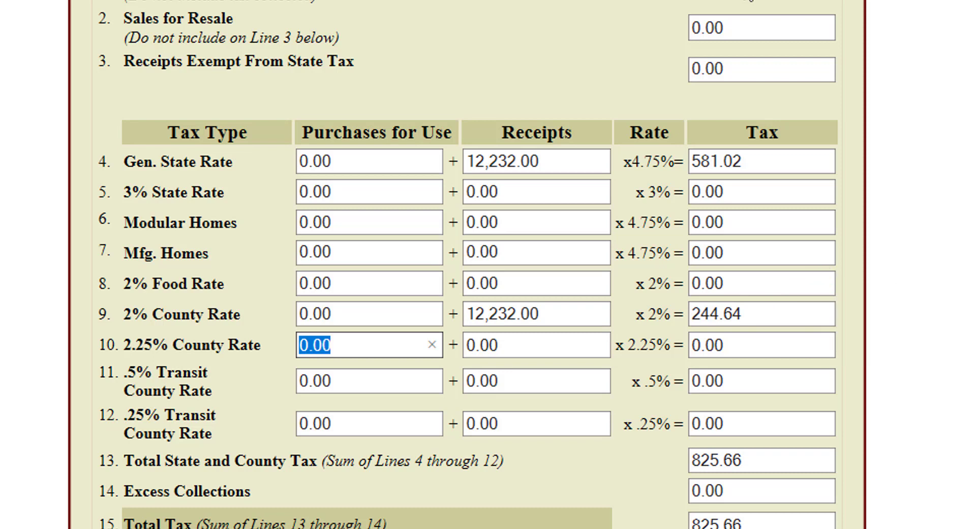
Enter 12,232.00 as the receipts for the .5% Transit County Rate on line 11
key(Tab)
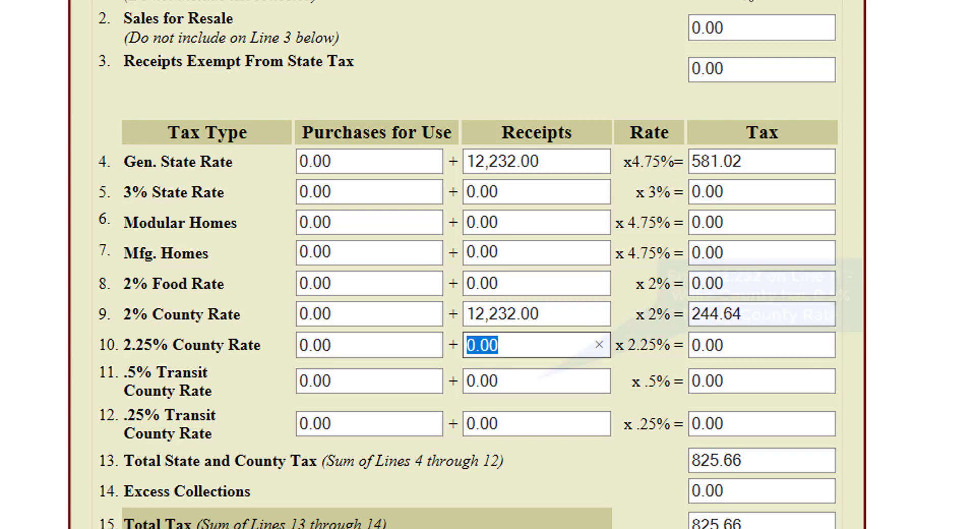
key(Tab)
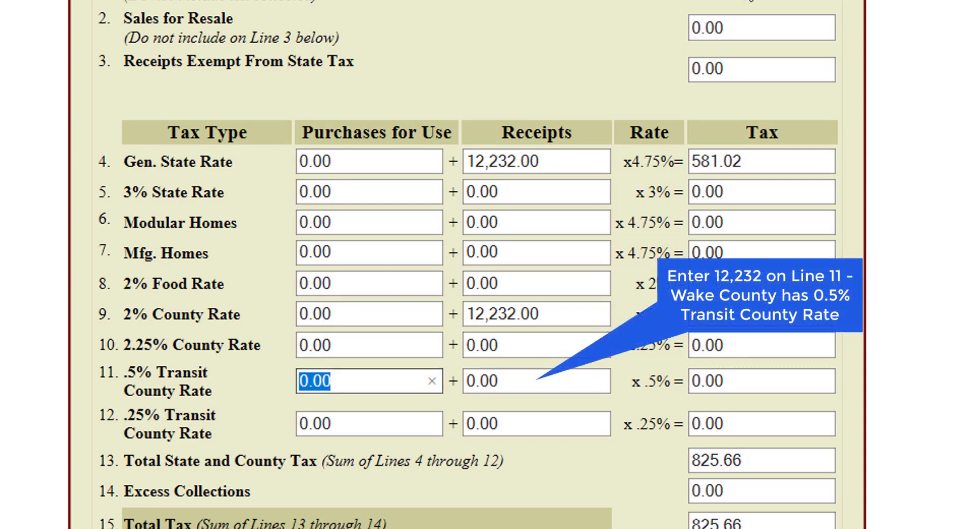
key(Tab)
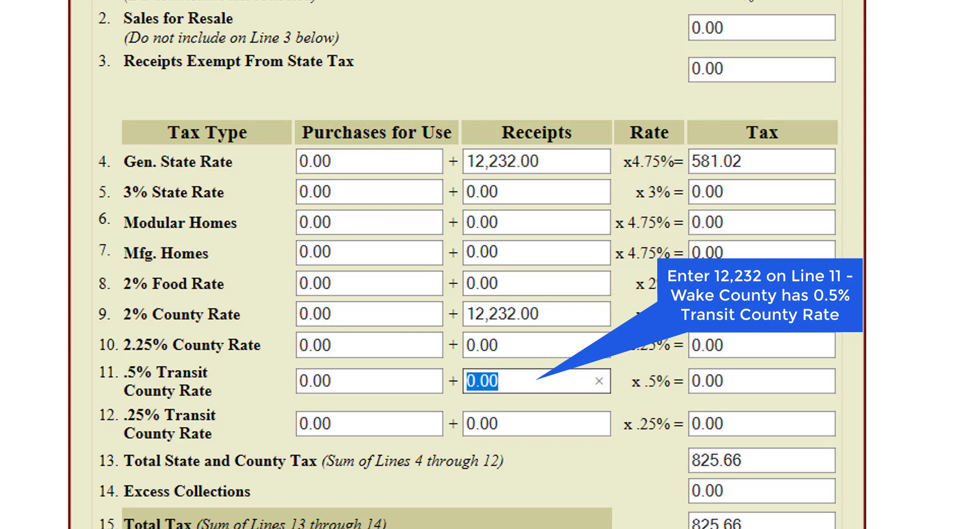
text(12)
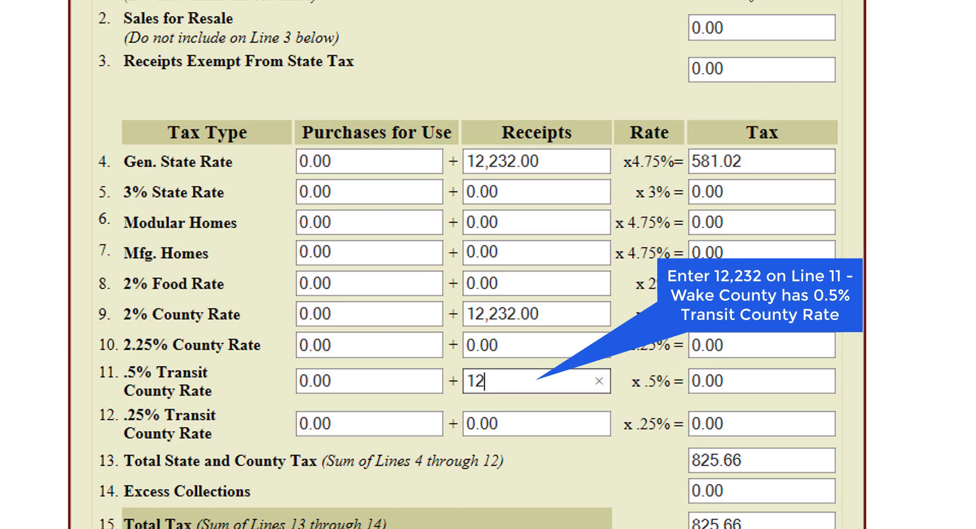
text(232)
key(Tab)
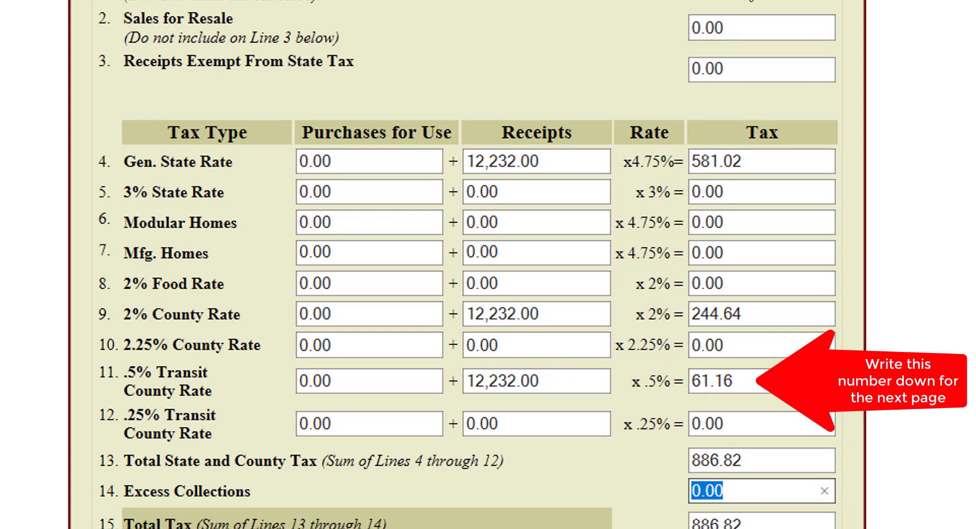
Leave the remaining E-500 lines without entries and continue to the E-536 Schedule of County Sales and Use Tax
key(Tab)
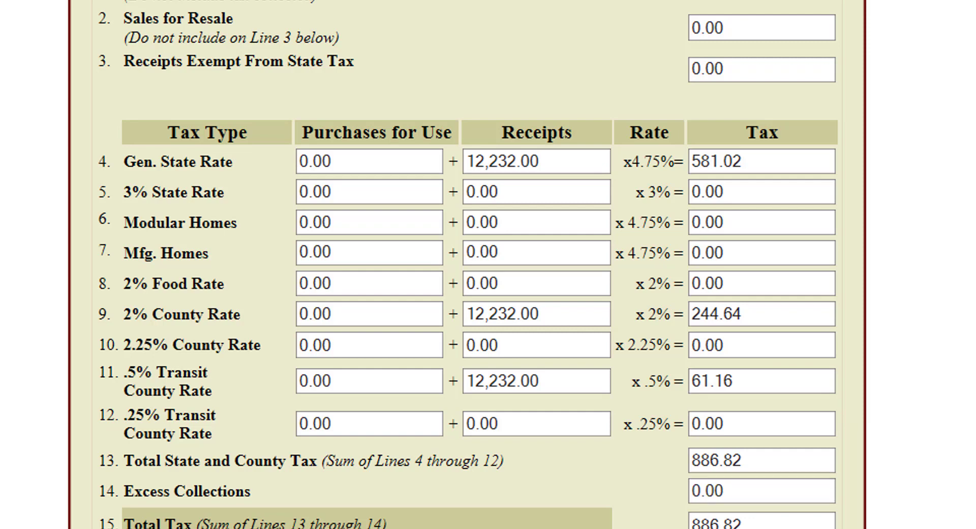
key(Tab)
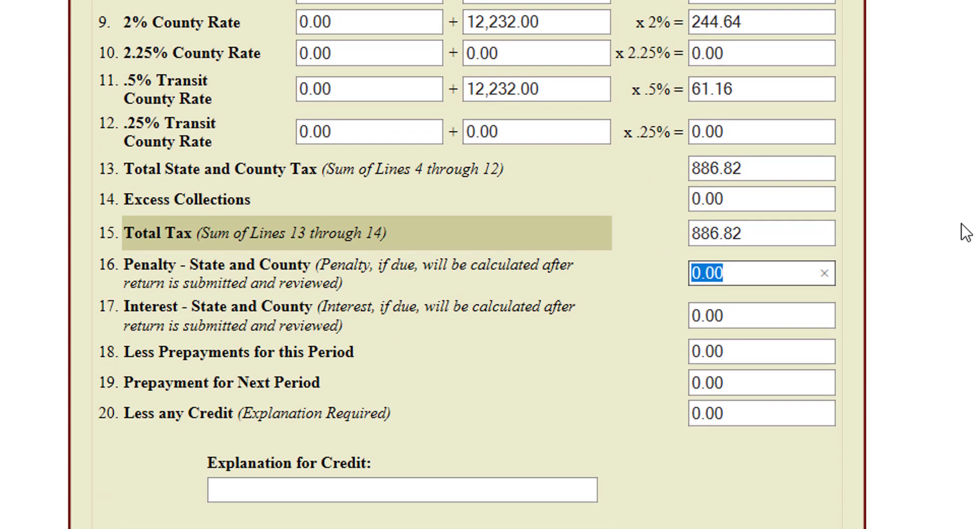
scroll(966, 233, down, 3)
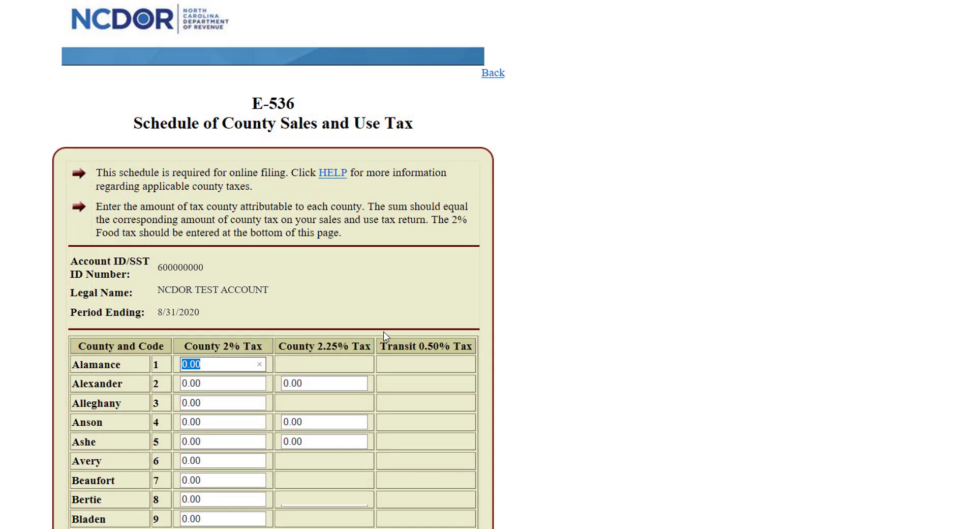
Enter 244.64 as the County 2% Tax for Wake County on the E-536 schedule
scroll(564, 328, down, 3)
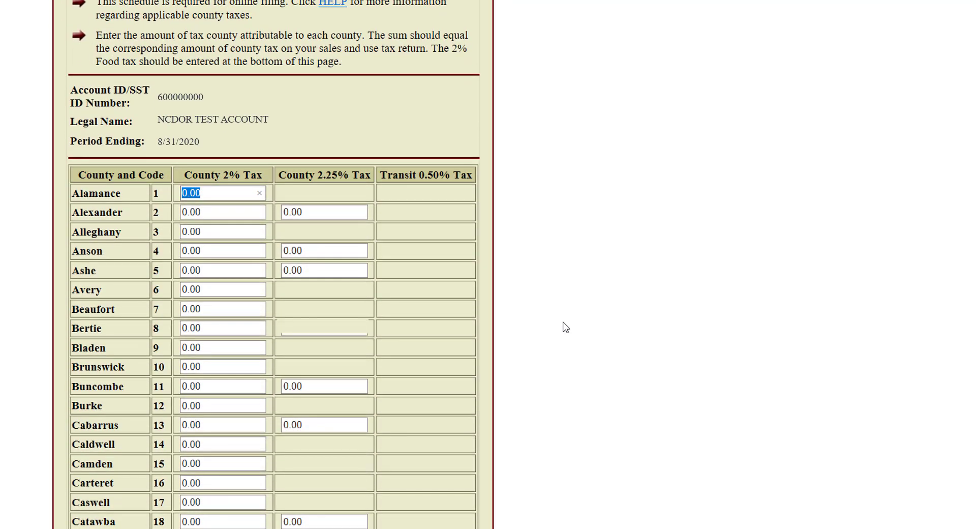
scroll(566, 328, down, 5)
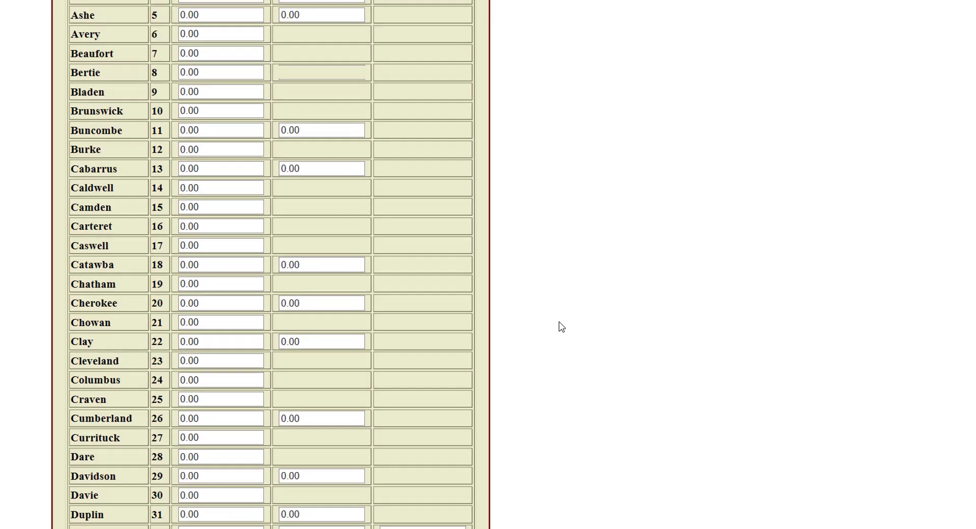
scroll(561, 326, down, 12)
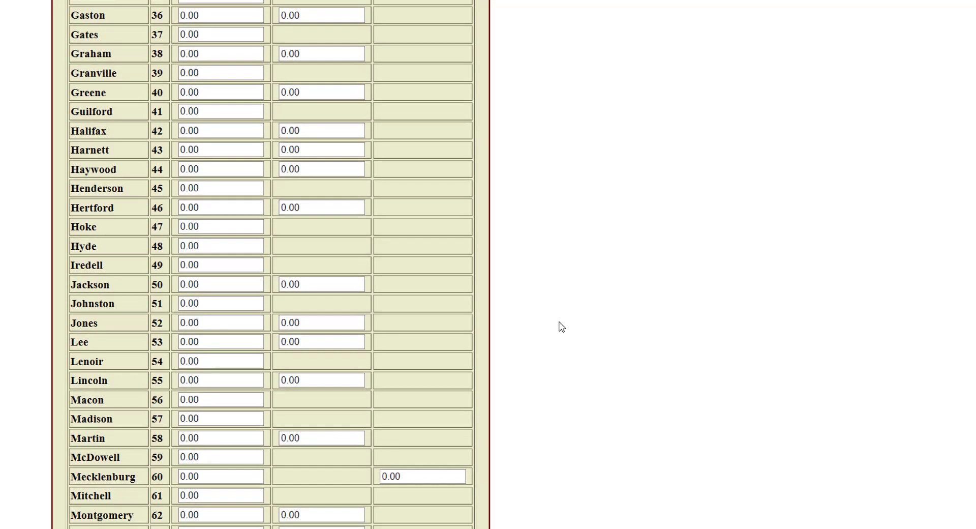
scroll(561, 326, down, 15)
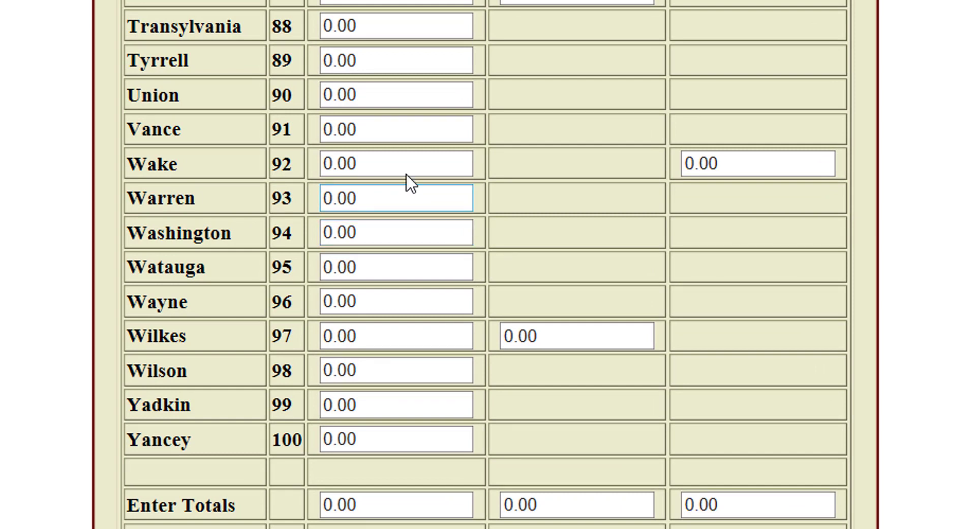
click(351, 257)
double_click(409, 163)
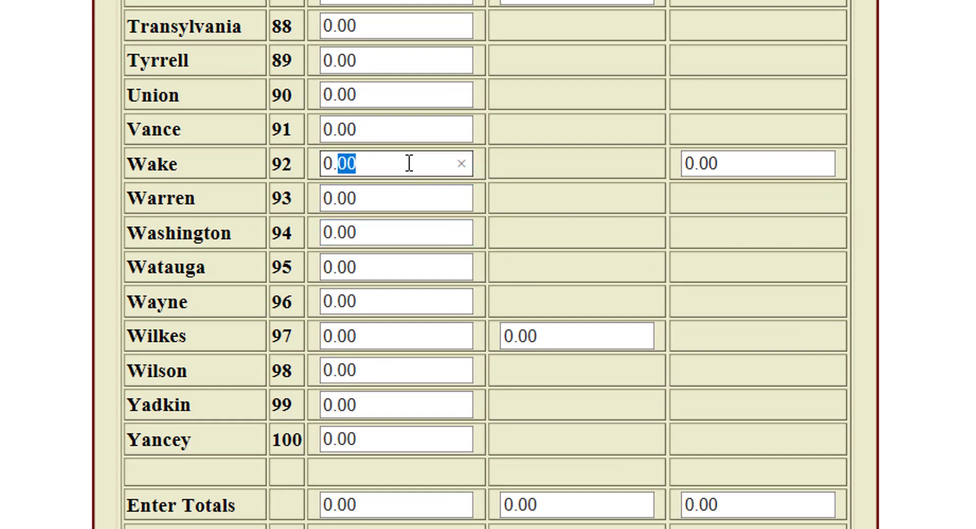
drag(409, 163, 272, 176)
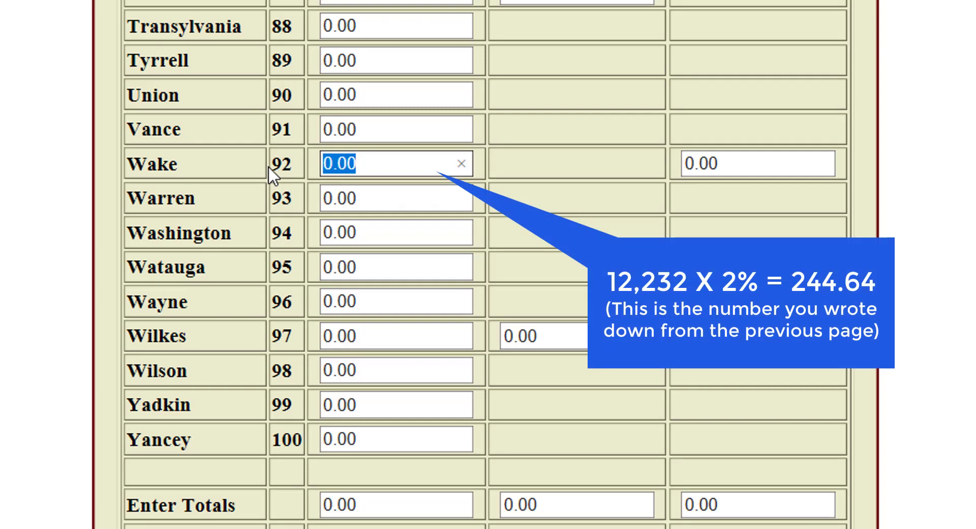
text(1)
key(BackSpace)
text(244)
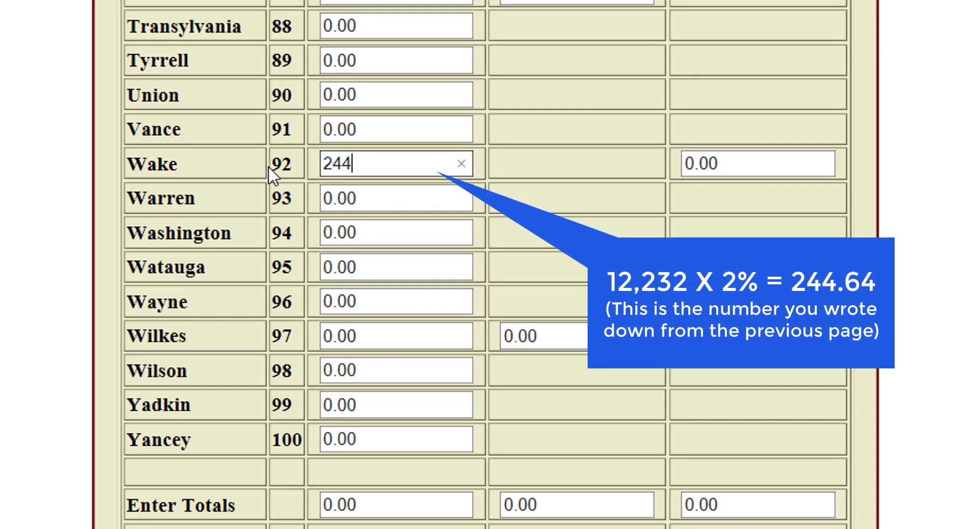
text(.64)
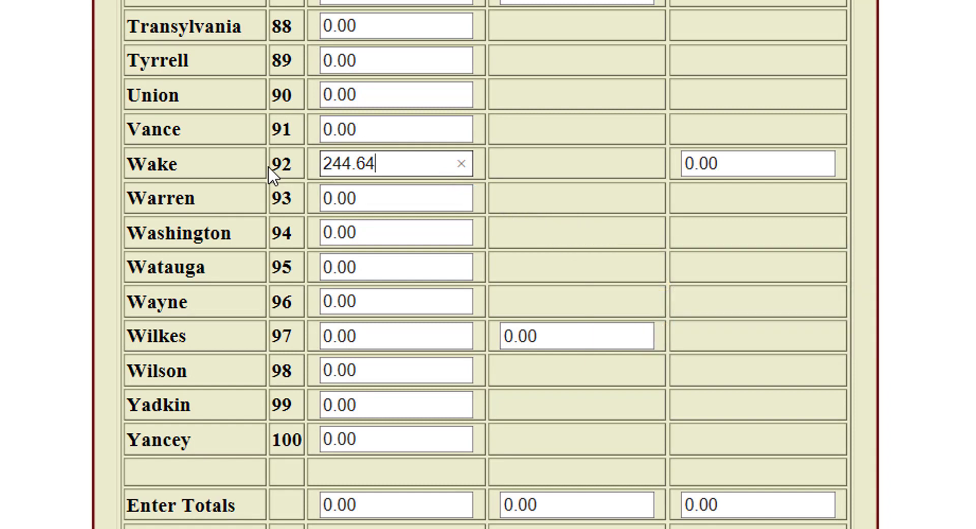
Enter 61.16 as Wake County's Transit 0.50% Tax, dismiss the site's alert, and continue past the county schedule
key(Tab)
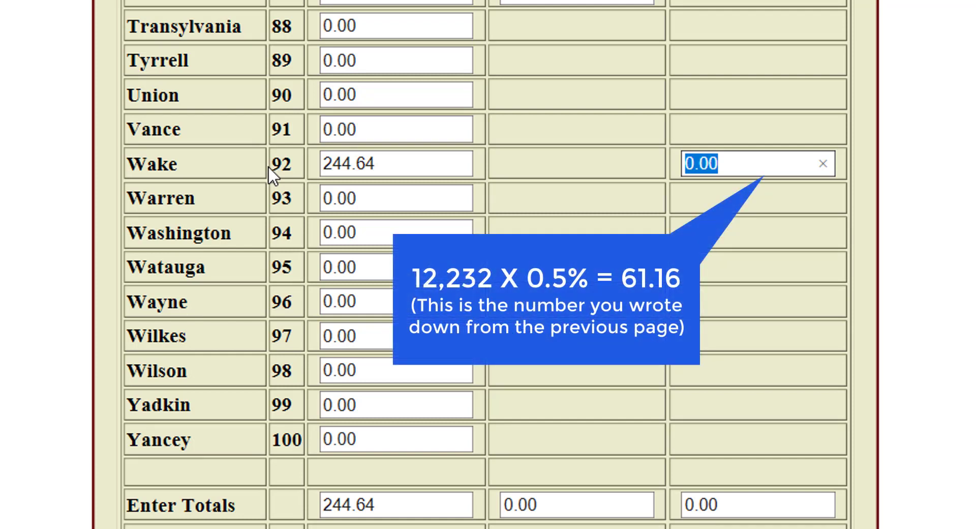
text(61.16)
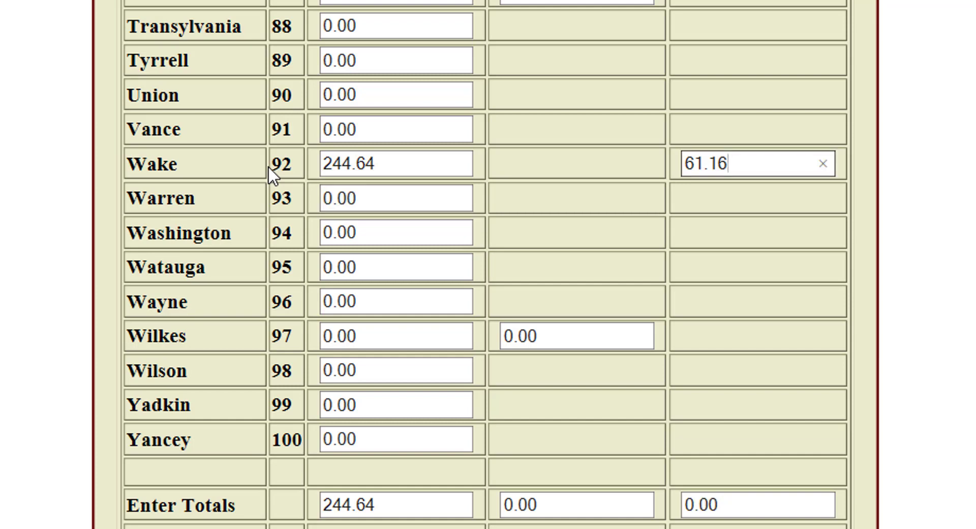
key(Return)
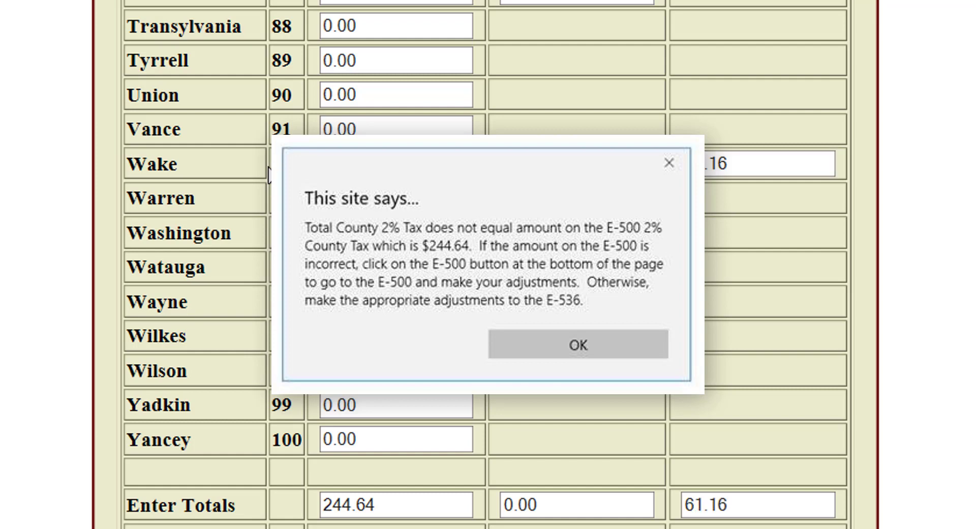
key(Return)
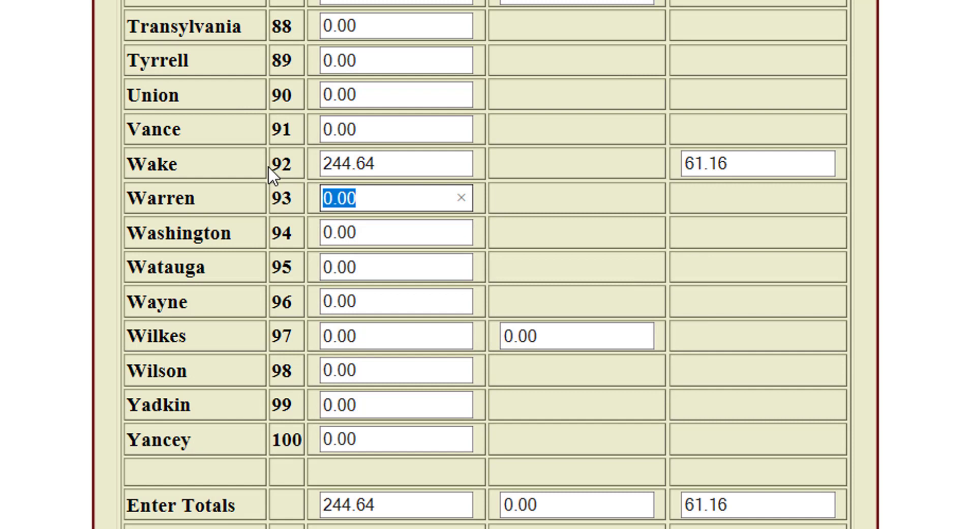
scroll(273, 175, down, 5)
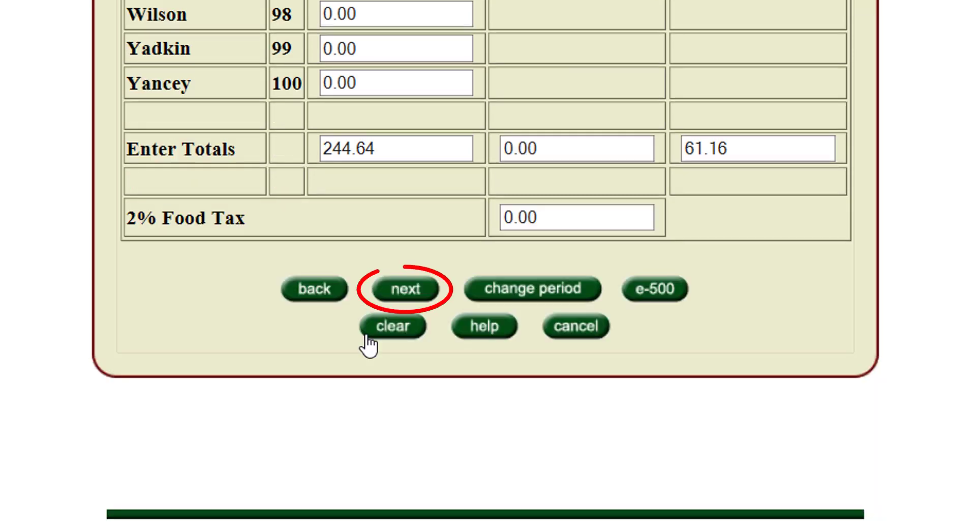
click(405, 290)
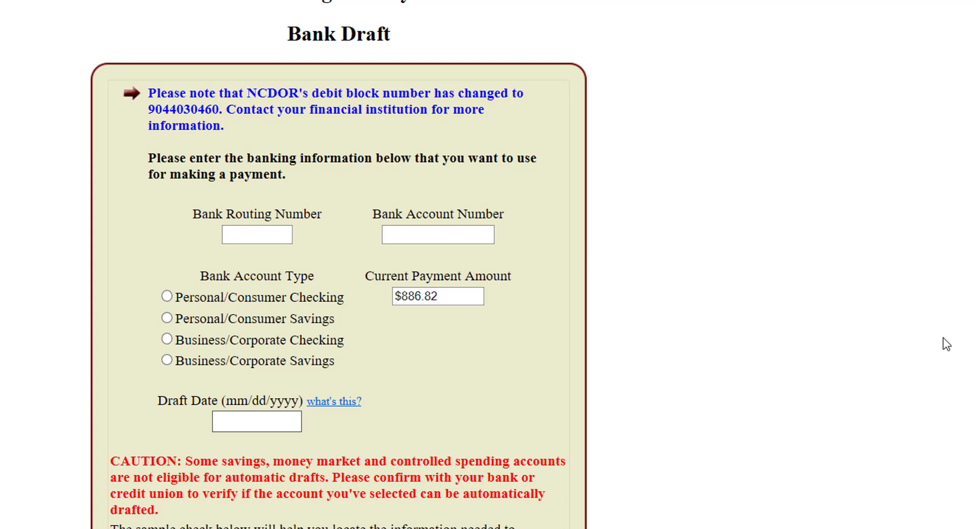
Enter the bank routing and account numbers, choose Business/Corporate Checking as the account type, and set the draft date to 09/17/2020
text(123456789)
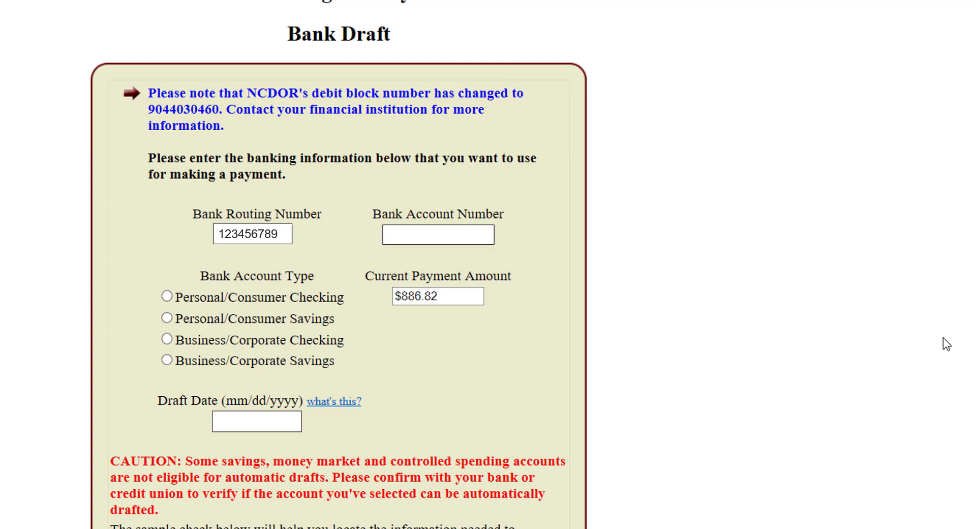
key(Tab)
text(12345)
key(Tab)
key(Down)
key(Down)
key(Tab)
text(09/17/2020)
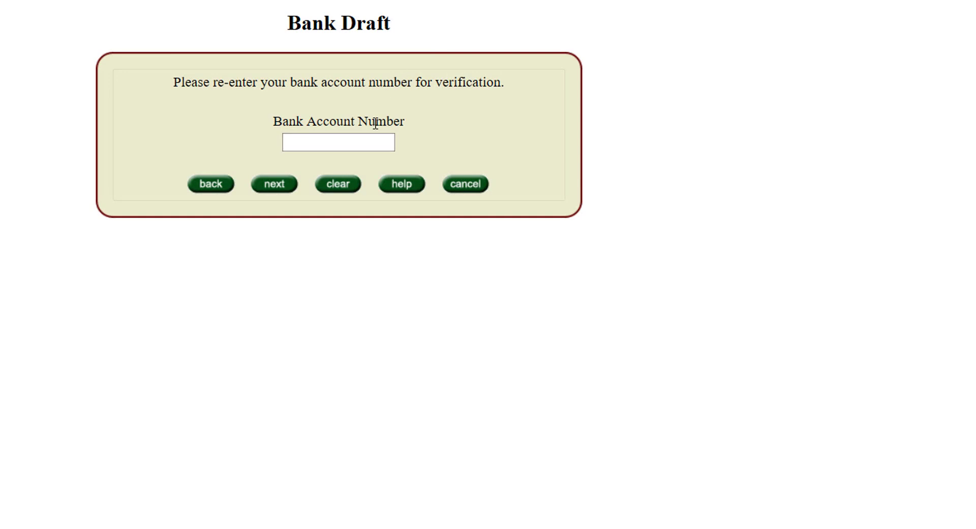
Re-enter the bank account number for verification and continue to the return review
click(369, 142)
text(123)
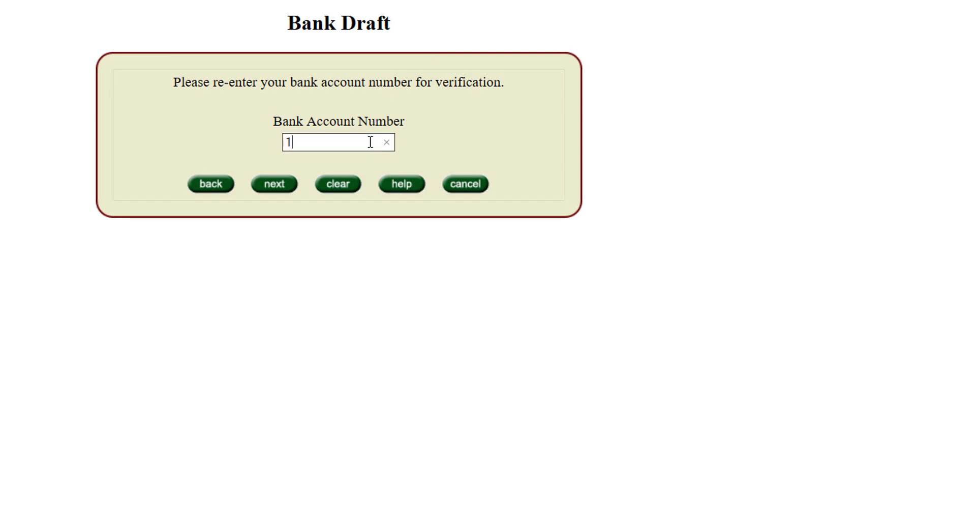
text(45)
click(280, 187)
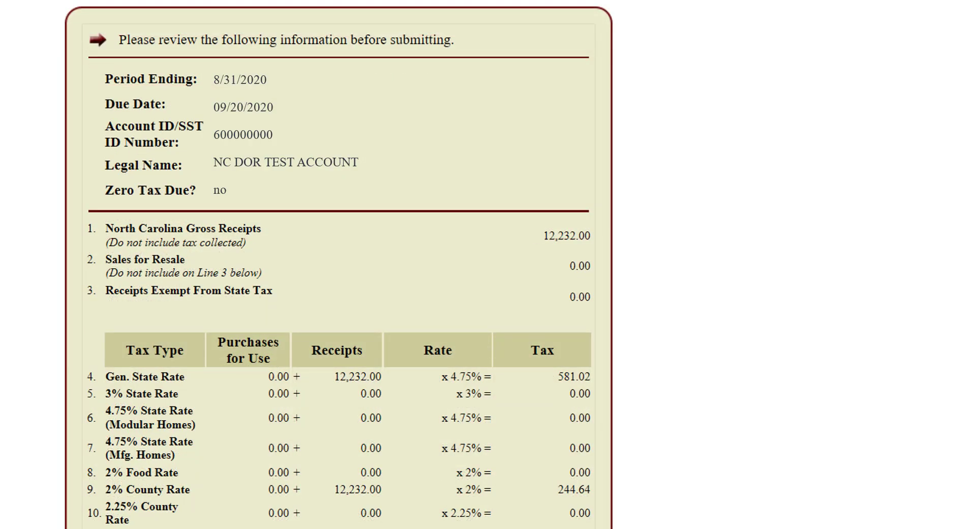
Review the return and bank draft details, and submit the E-500 return with its payment
scroll(609, 143, down, 8)
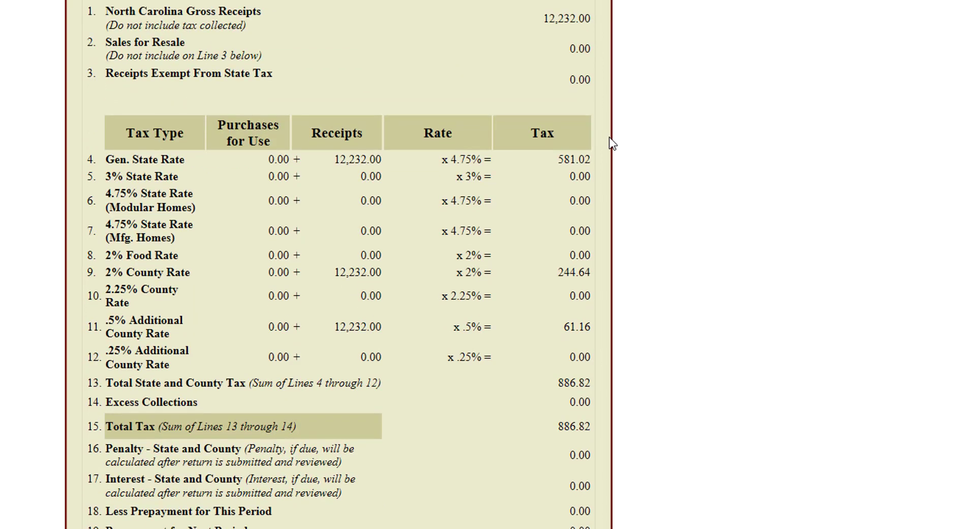
scroll(609, 139, down, 8)
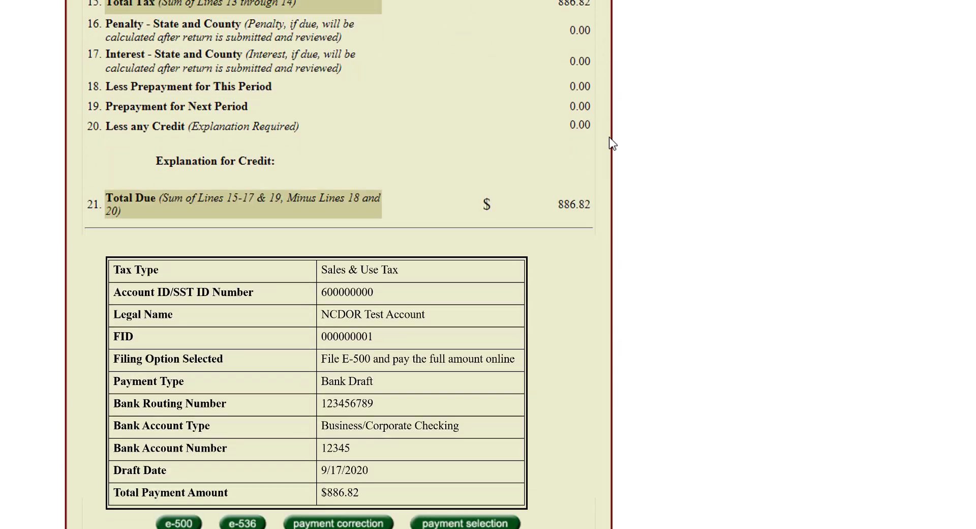
scroll(608, 143, down, 4)
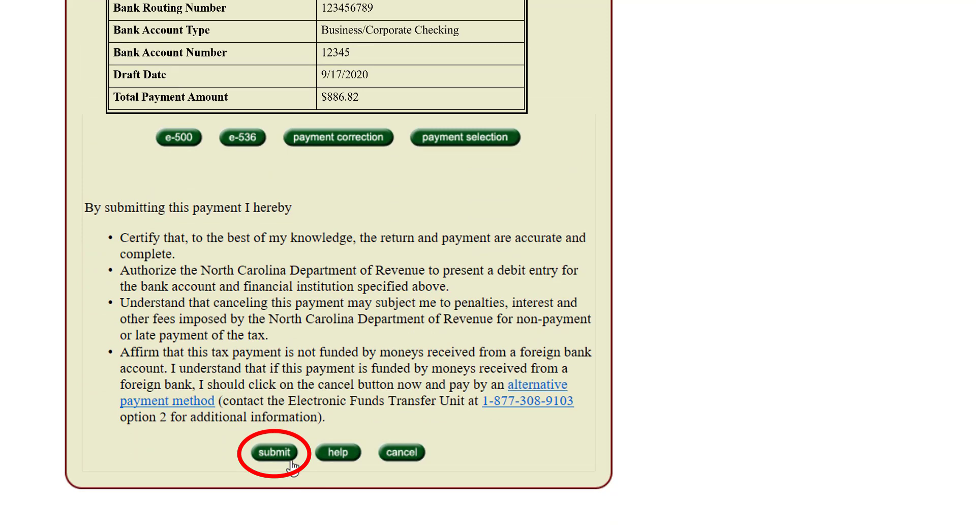
click(274, 451)
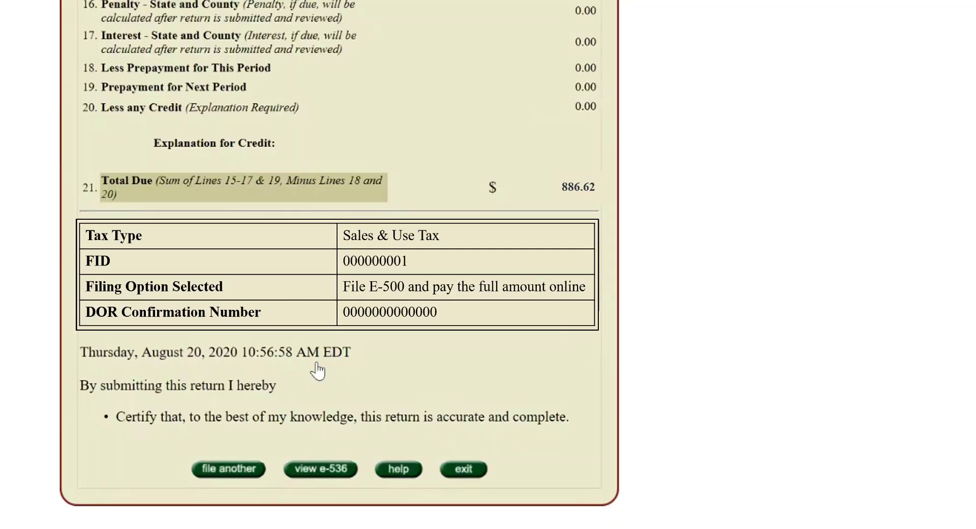